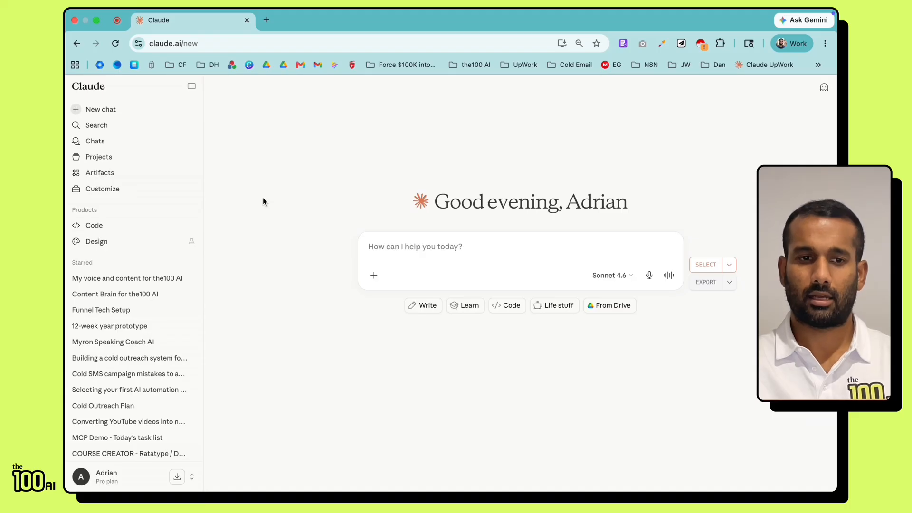
Step: Open a blank New routine form from Claude Code's Routines list, then return to the chat tab
left_click(121, 230)
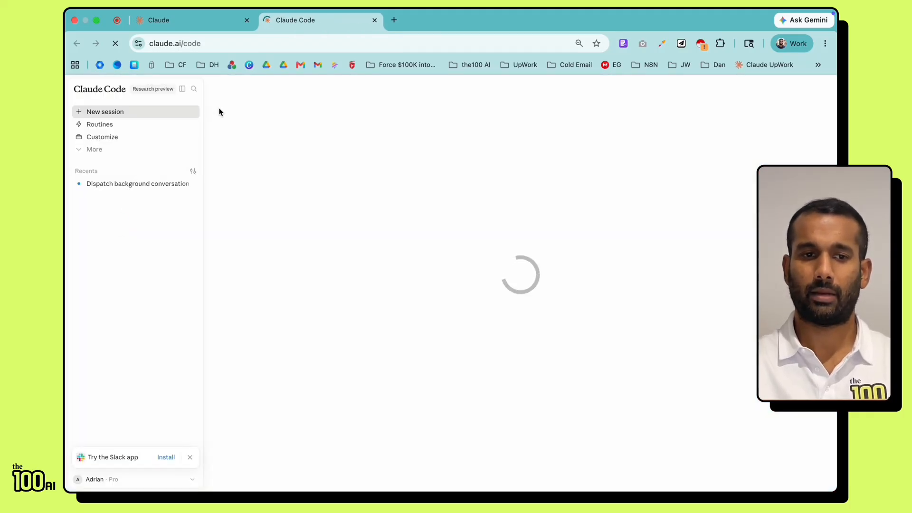
left_click(143, 127)
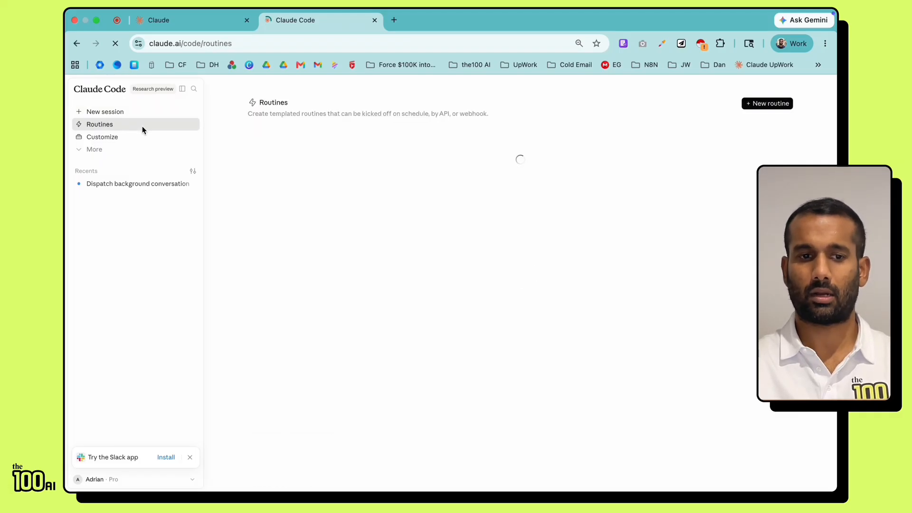
left_click(770, 106)
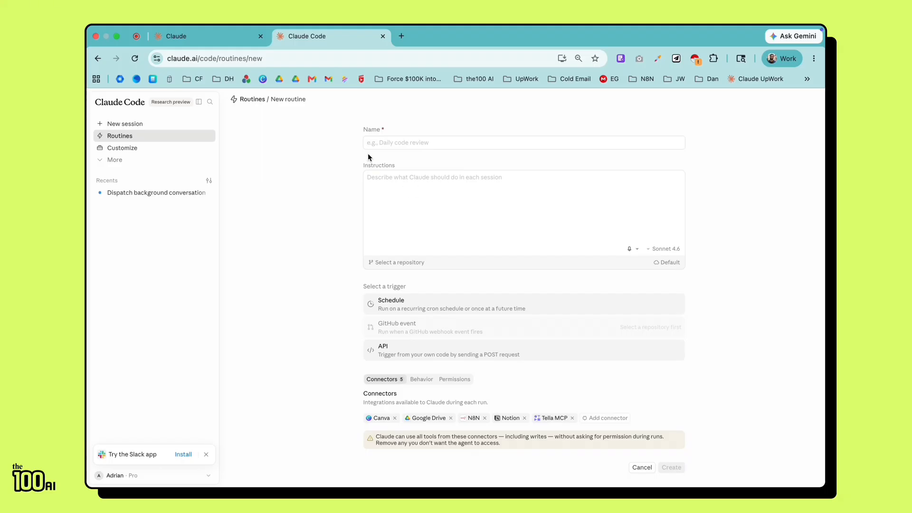
left_click(216, 42)
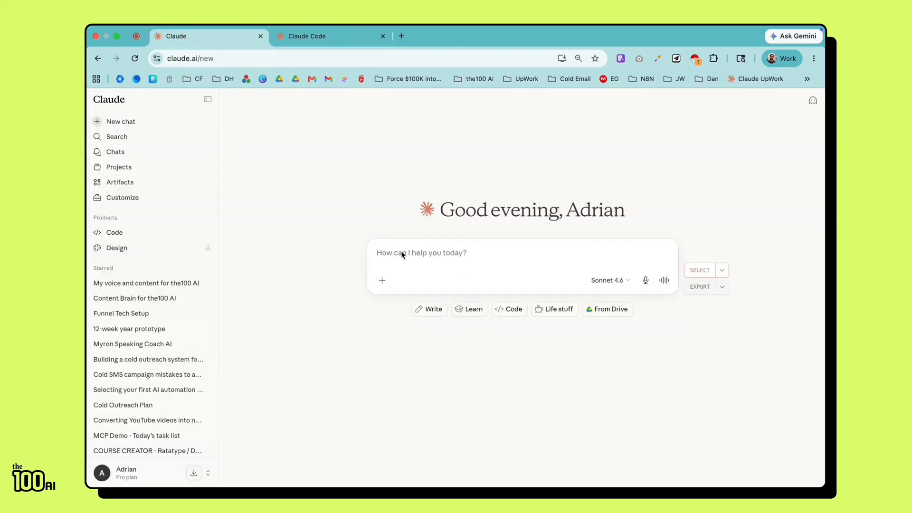
Step: Ask Claude for a routine name and instructions to check the inbox and calendar
type("Can you give m")
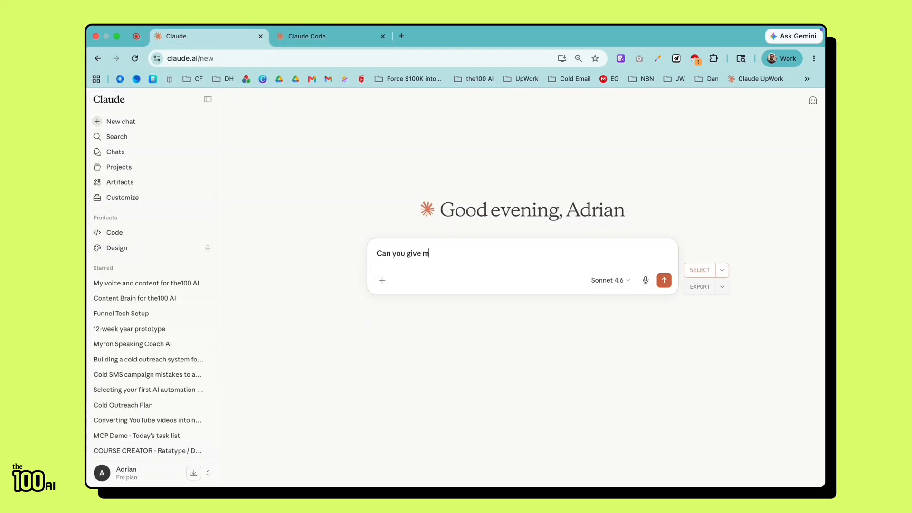
type("e a name and instructions if ")
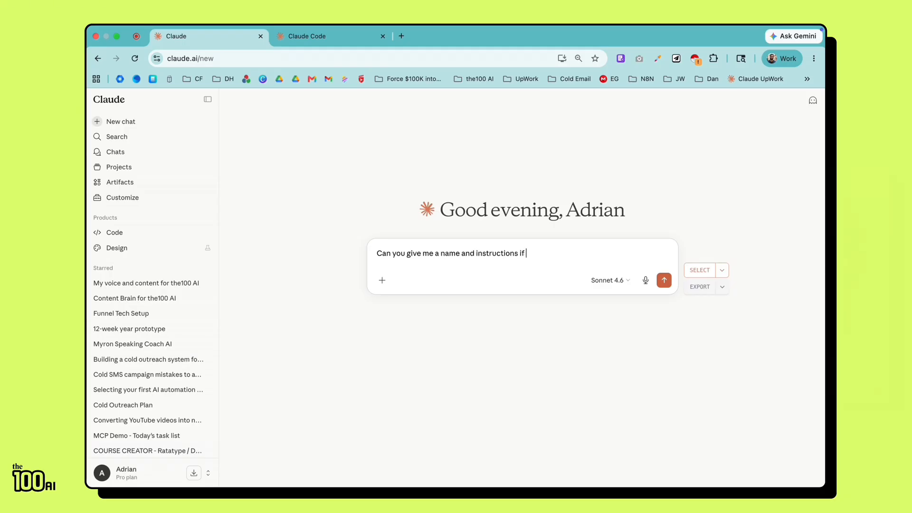
type("I want to set")
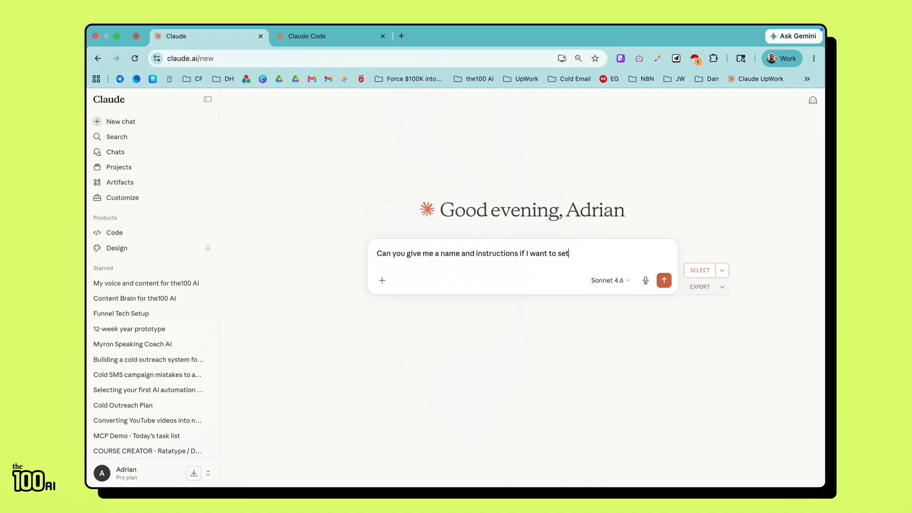
type(" up a claude ro")
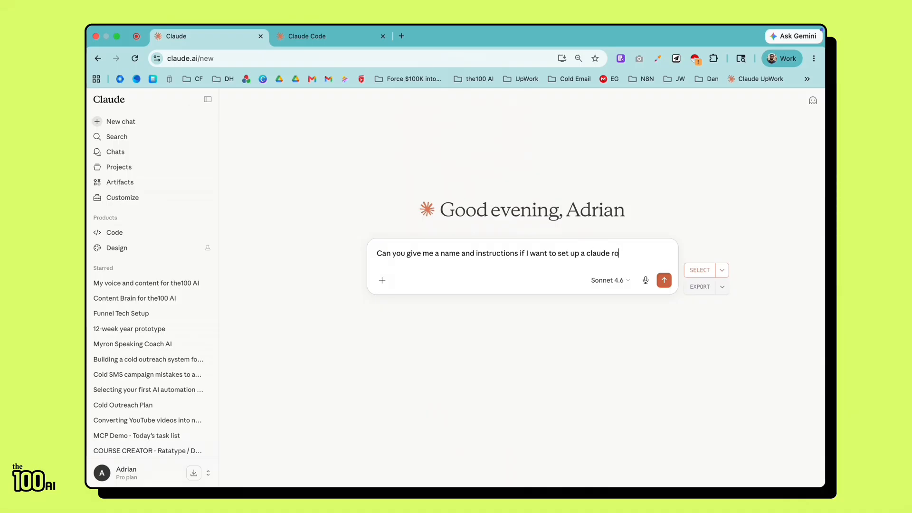
type("utine to check my inbox")
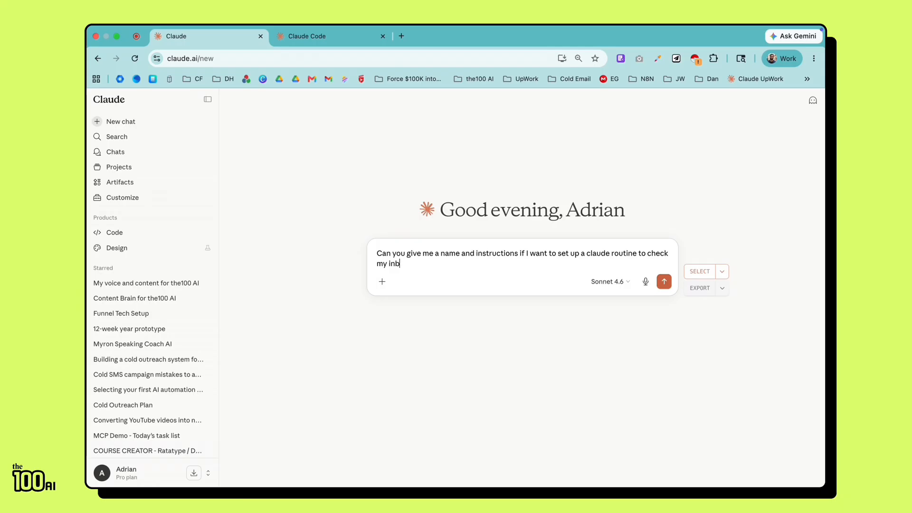
type(" and calendar")
key("Return")
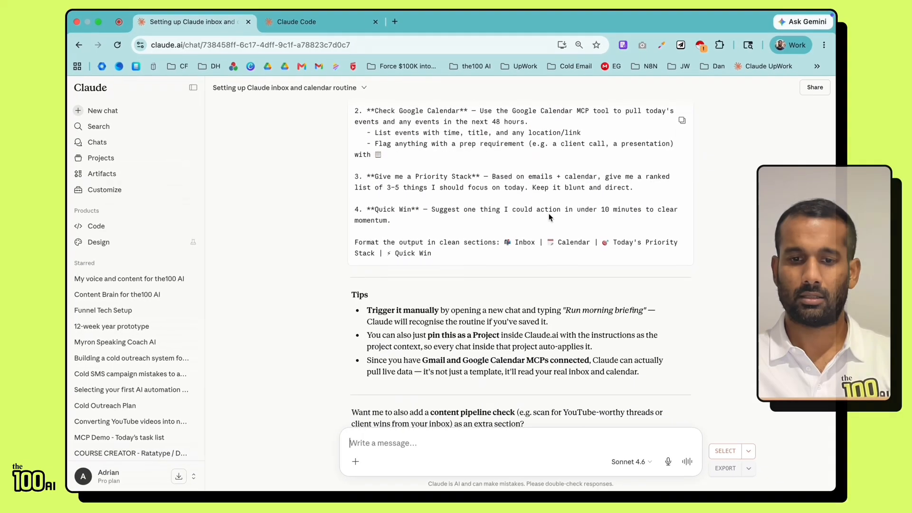
Step: Copy Claude's suggested routine instructions into the form's Instructions field
scroll(549, 213, "up", 1)
scroll(549, 212, "up", 3)
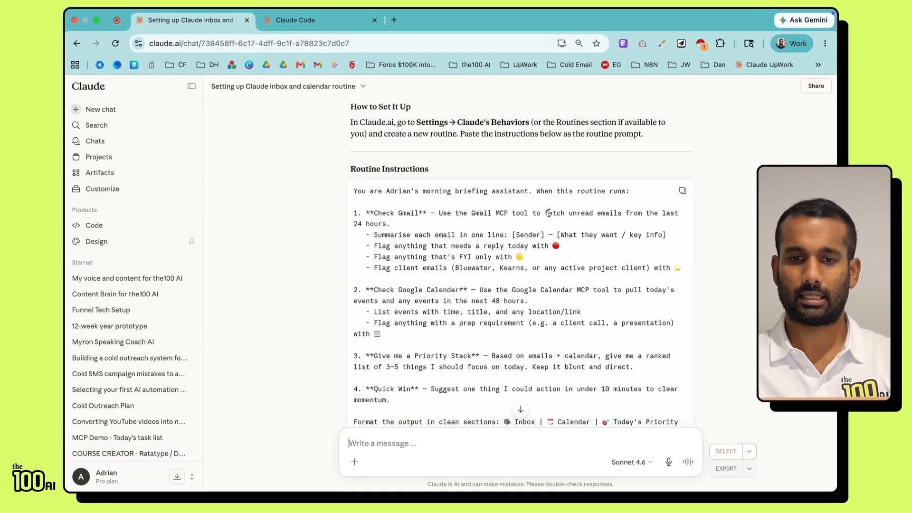
scroll(549, 212, "down", 5)
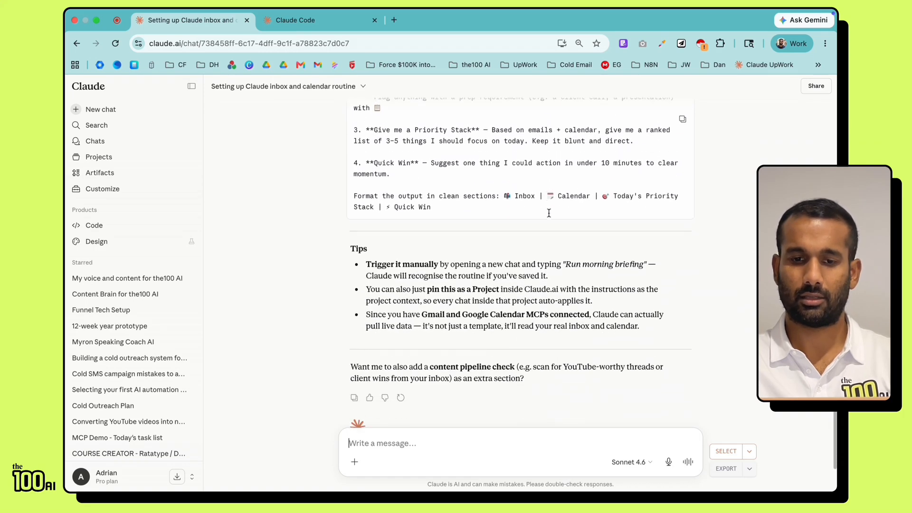
scroll(550, 212, "up", 4)
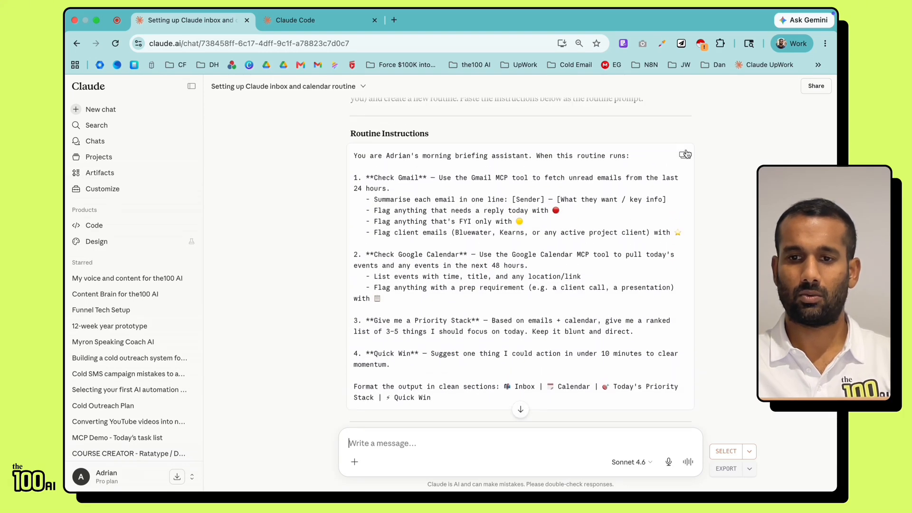
left_click(683, 156)
left_click(328, 20)
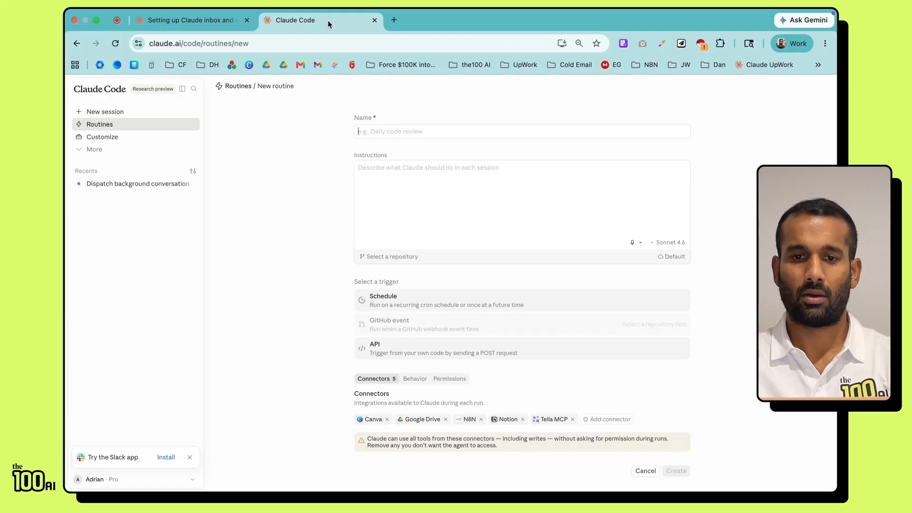
left_click(387, 173)
key("super+v")
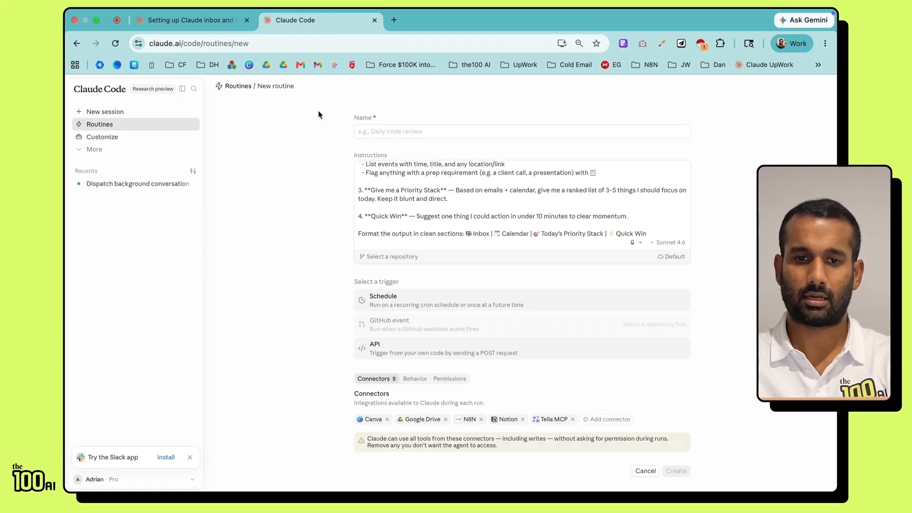
Step: Copy the suggested name 'Morning Briefing' into the routine's Name field
left_click(199, 24)
scroll(440, 233, "up", 3)
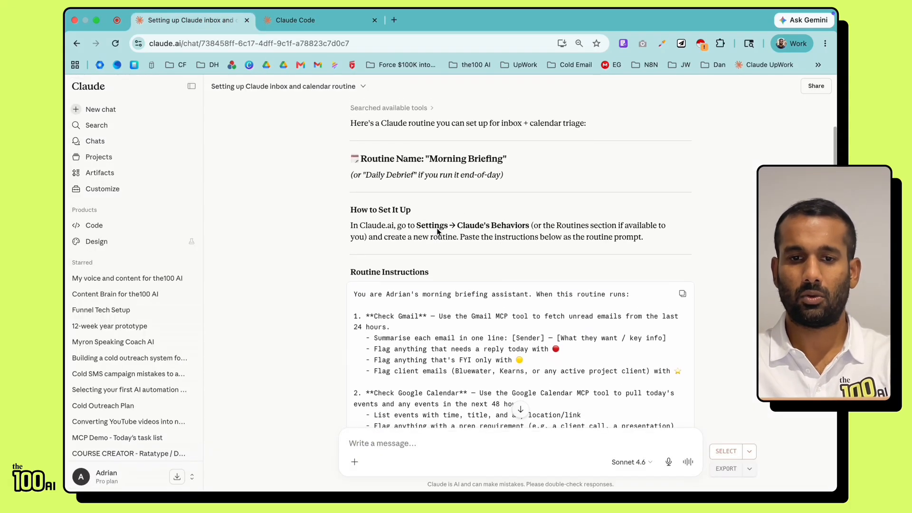
left_click_drag(428, 163, 501, 165)
left_click(312, 24)
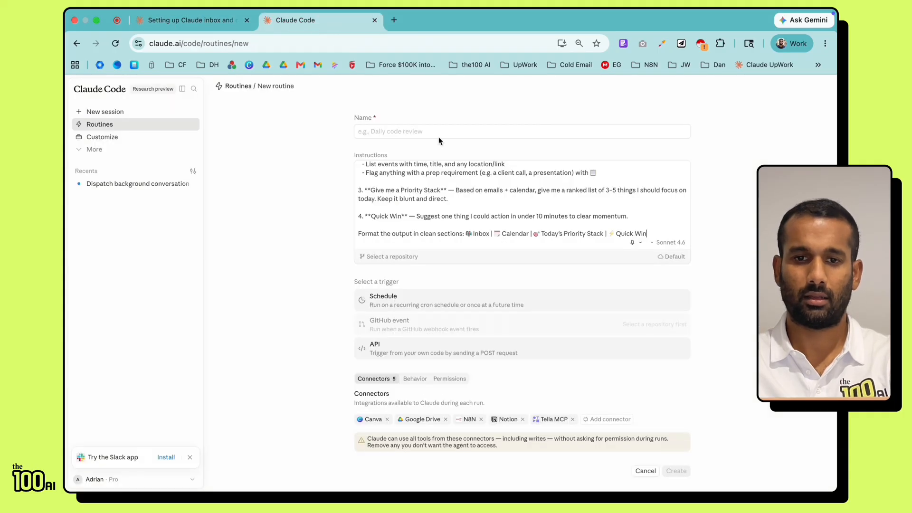
left_click(410, 131)
key("ctrl+v")
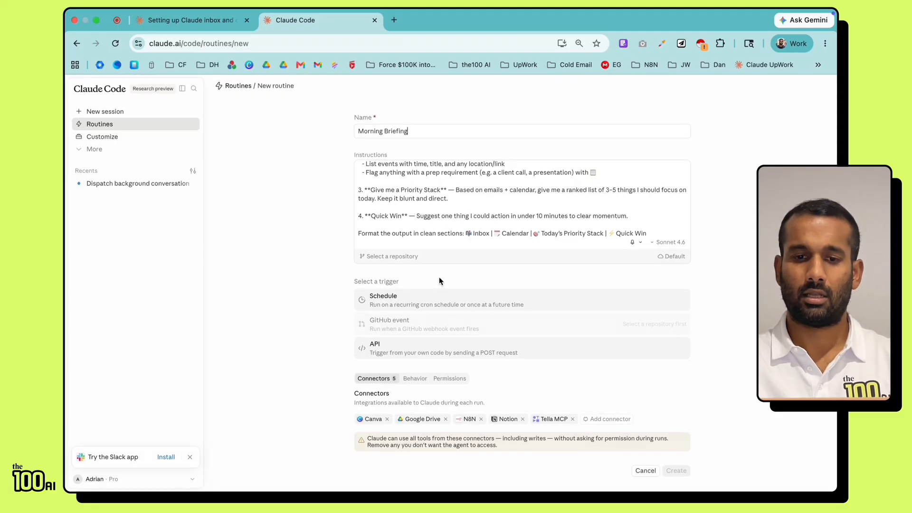
Step: Give the routine a Daily schedule trigger at 7:40 PM
left_click(405, 302)
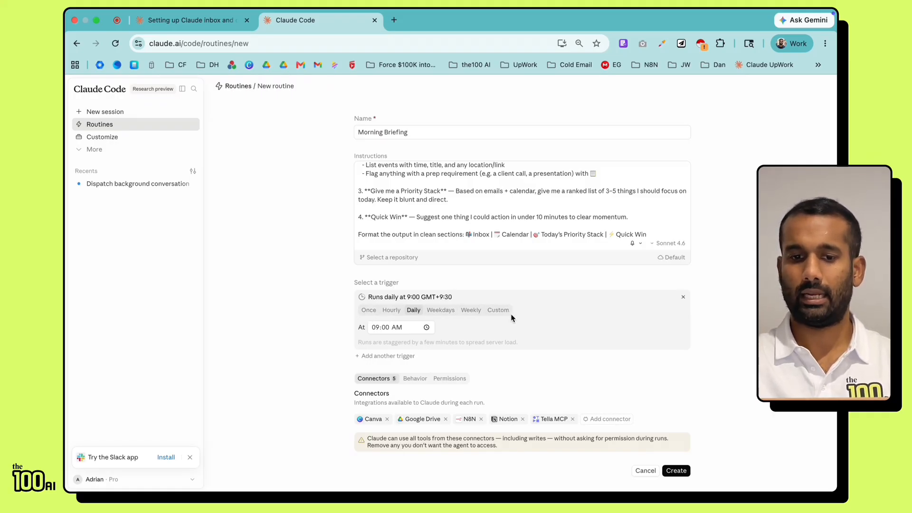
mouse_move(611, 10)
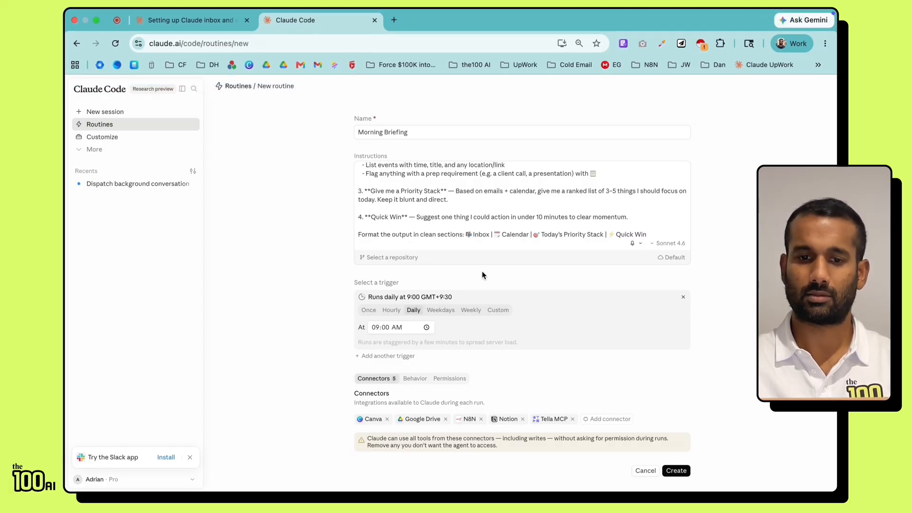
left_click(394, 326)
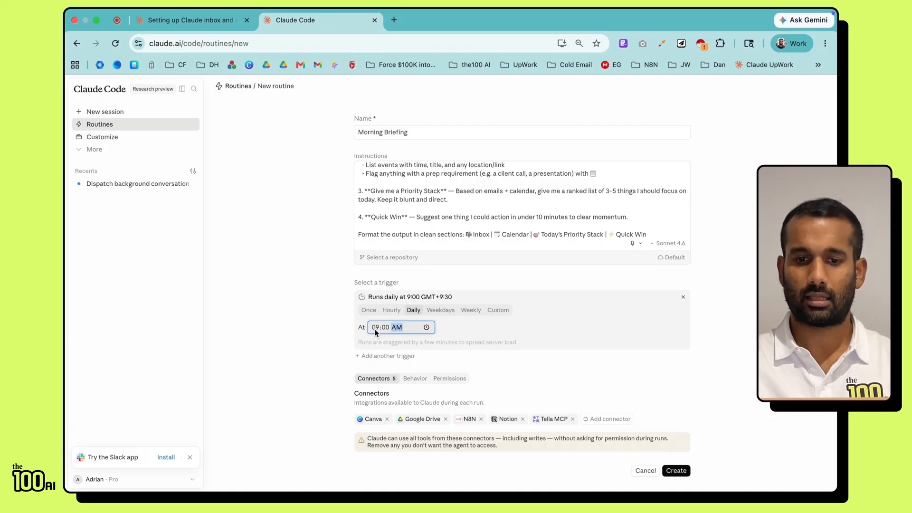
type("7")
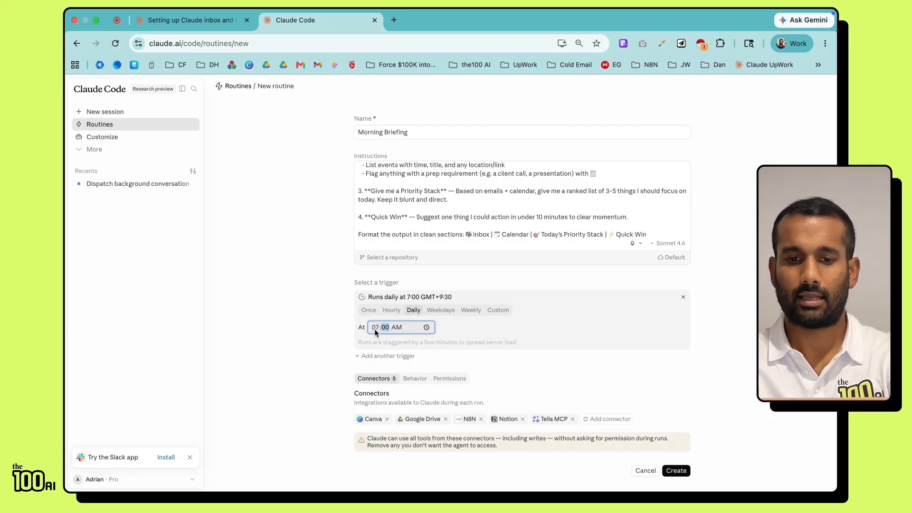
type("40p")
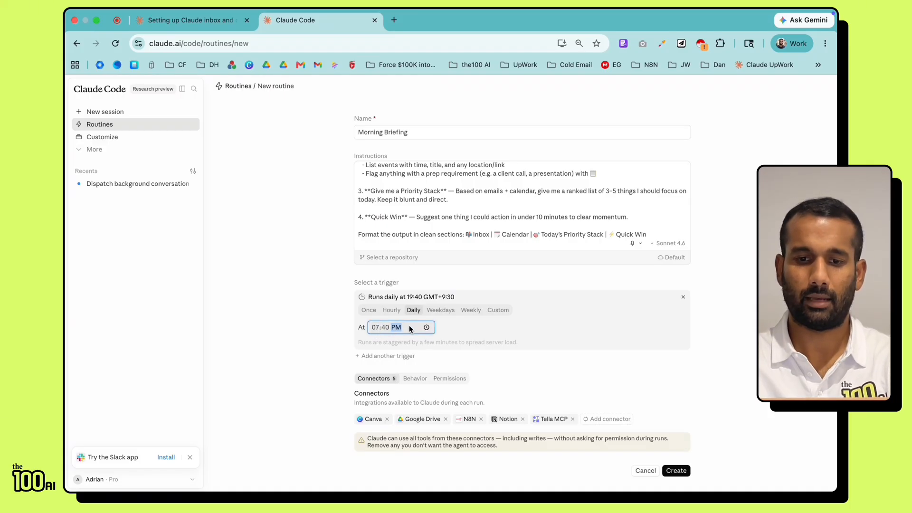
left_click(553, 335)
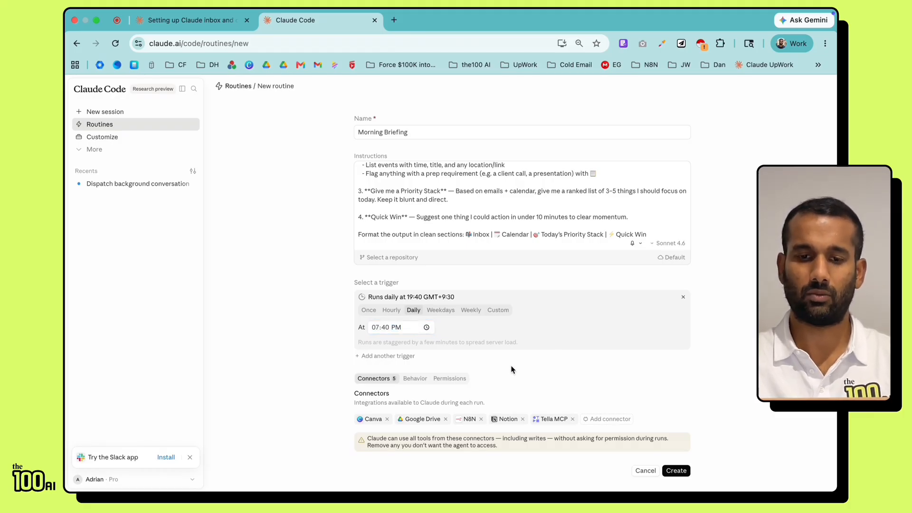
Step: Remove the Canva, Google Drive, N8N, Notion and Tella MCP connectors from the routine
left_click(387, 418)
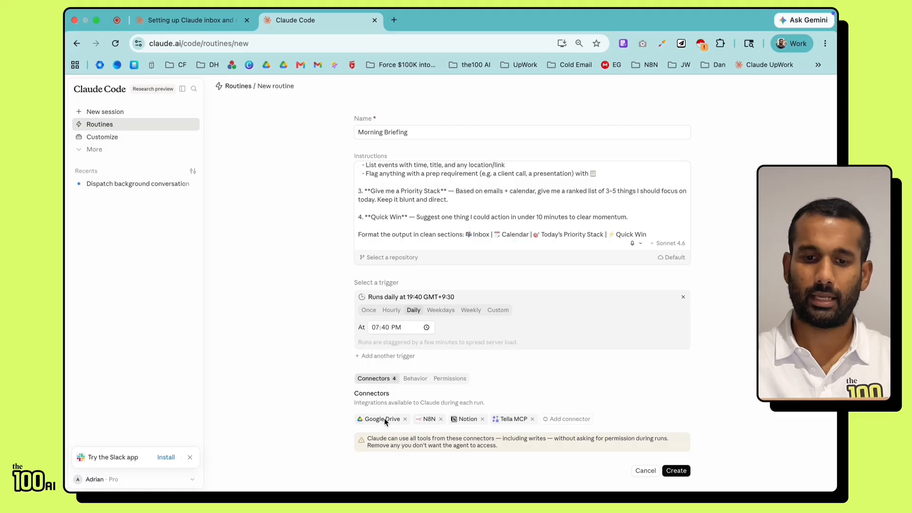
left_click(404, 418)
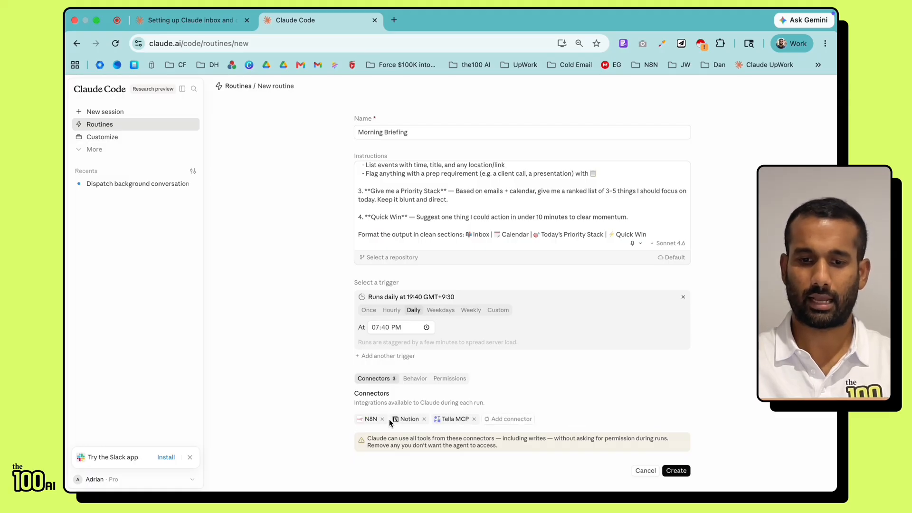
left_click(382, 418)
left_click(389, 419)
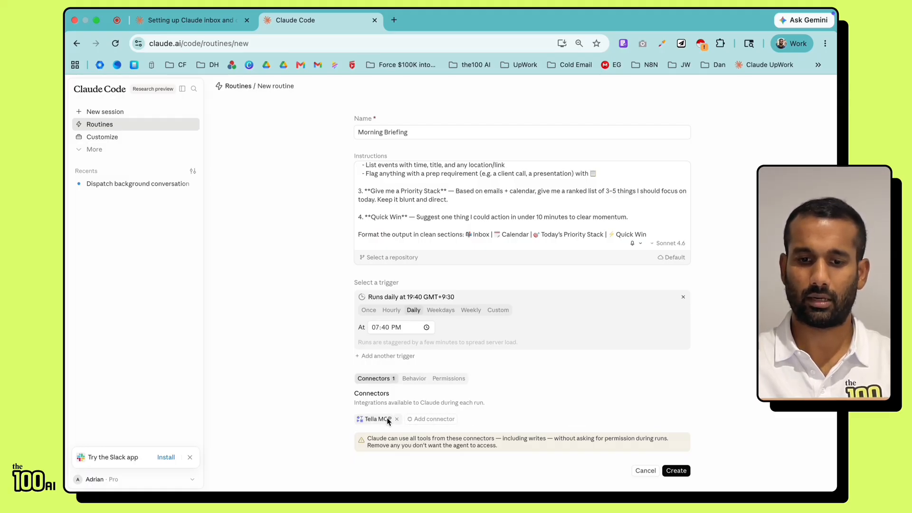
left_click(397, 419)
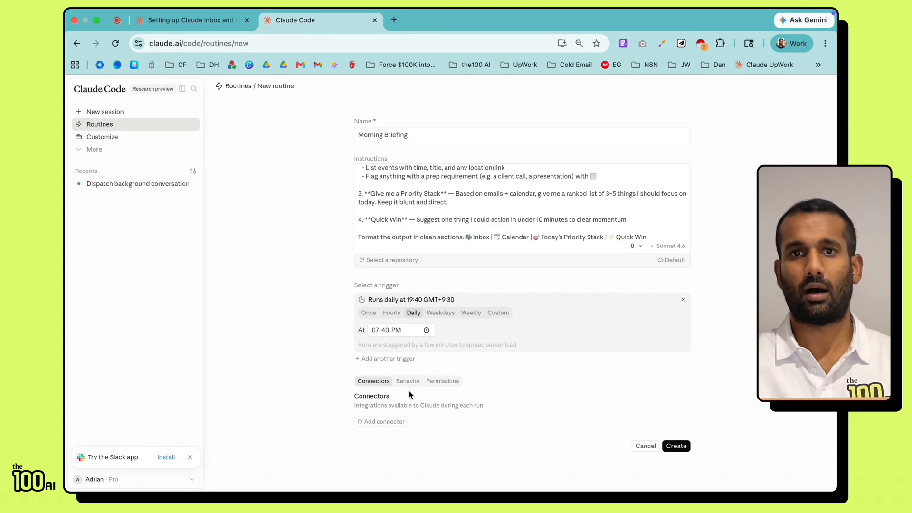
Step: Search 'gma' under Add connector, find no Gmail, and go to the connector settings
left_click(385, 423)
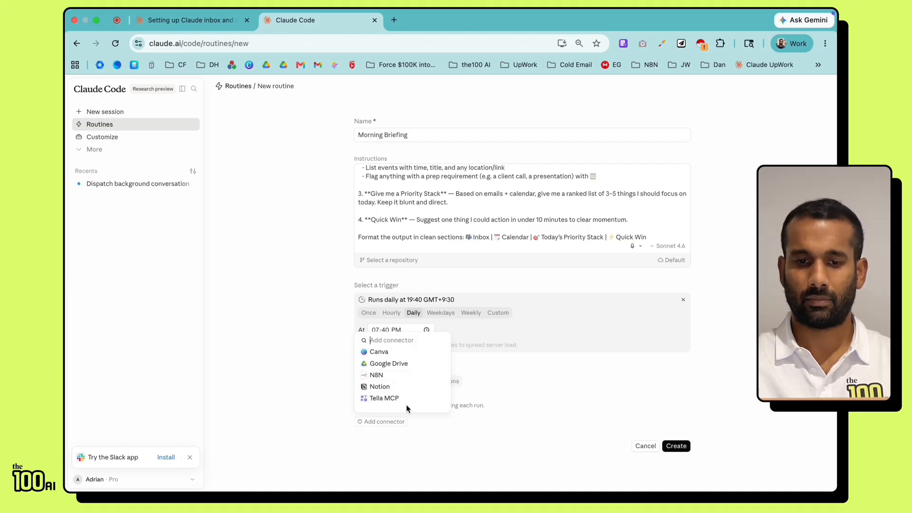
type("gma")
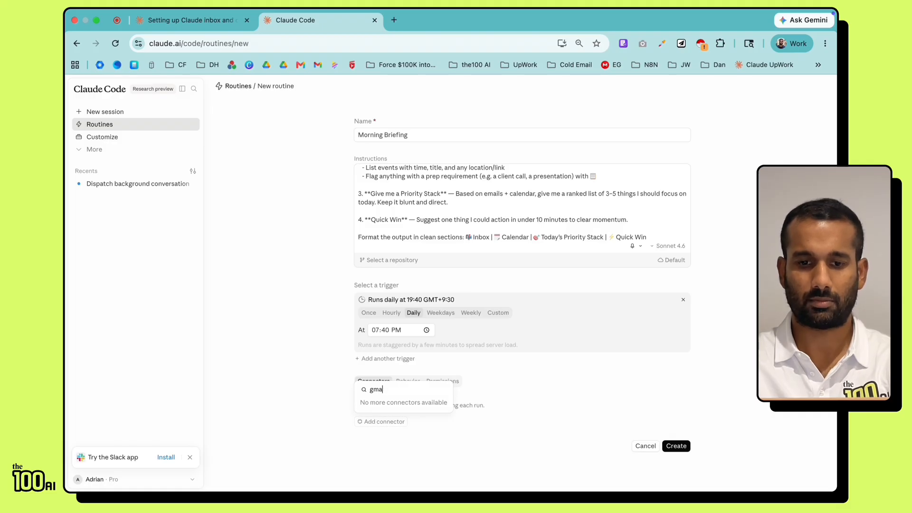
key("BackSpace")
key("BackSpace")
key("BackSpace")
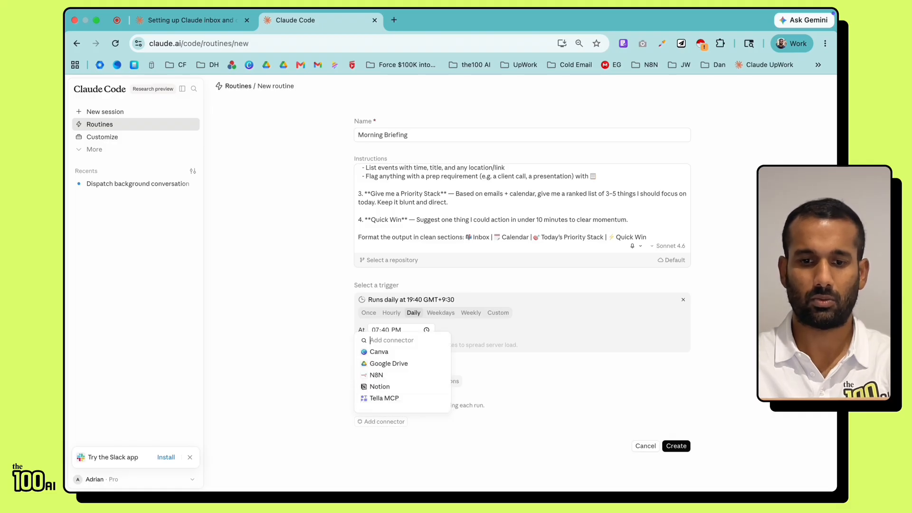
right_click(115, 136)
key("Escape")
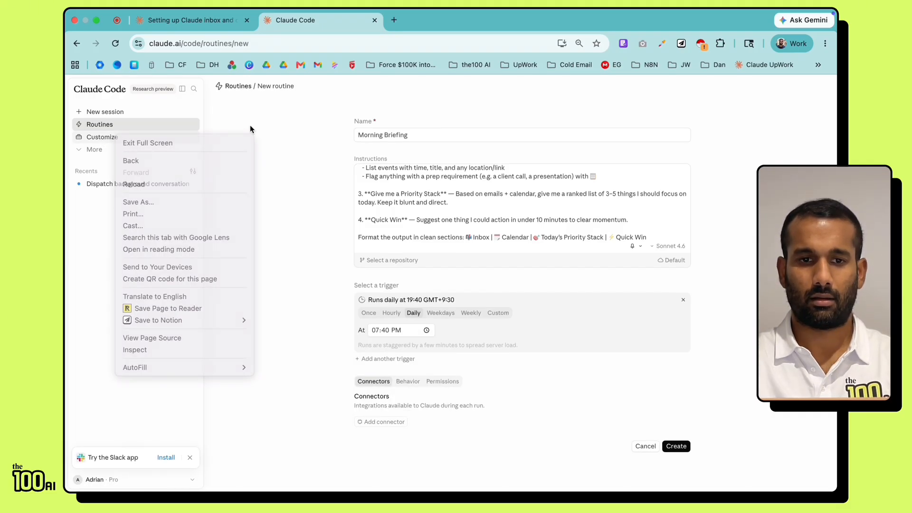
left_click(102, 137)
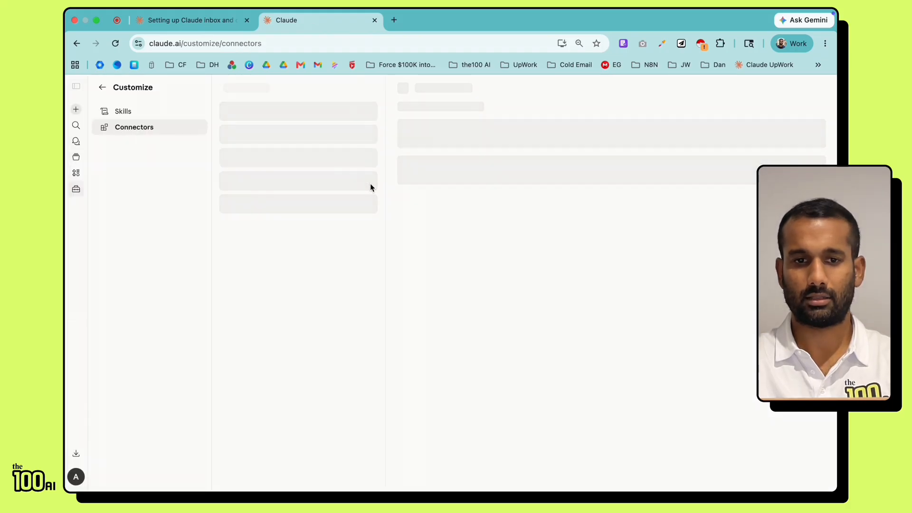
Step: Connect the Gmail connector by signing in with the Google account
left_click(259, 257)
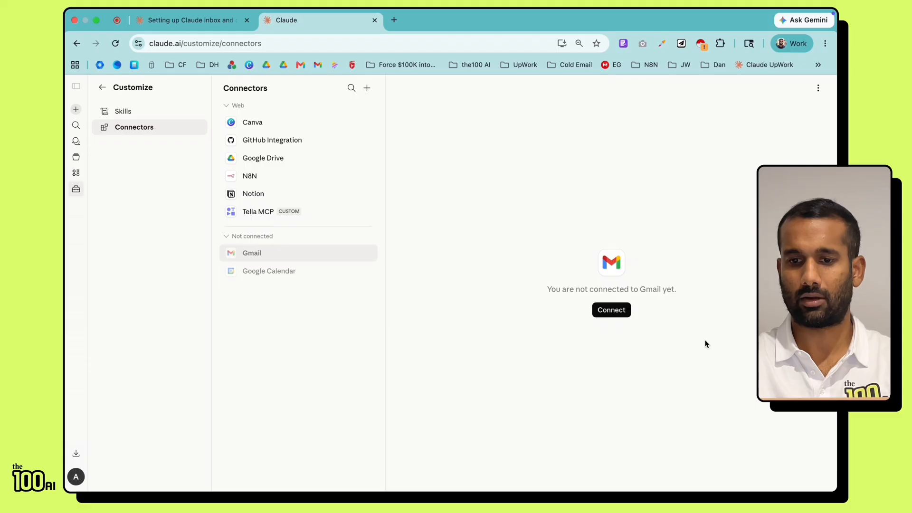
left_click(616, 313)
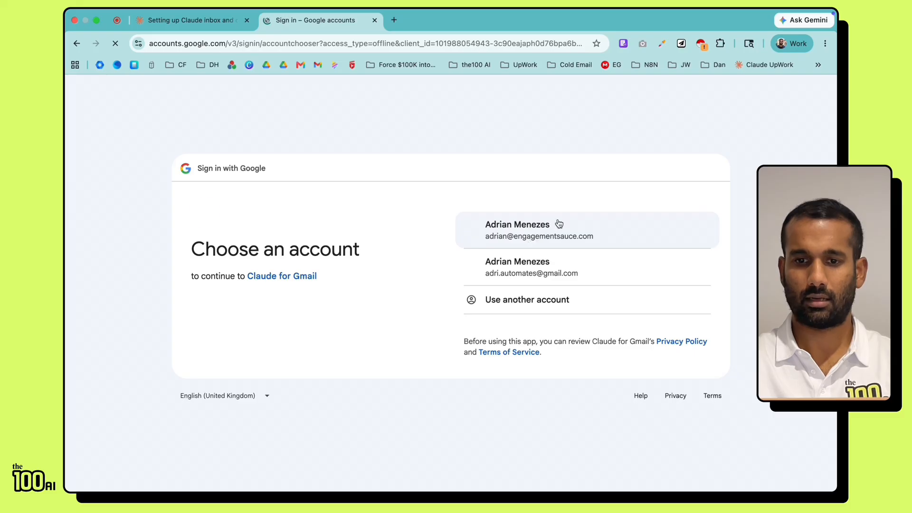
left_click(538, 236)
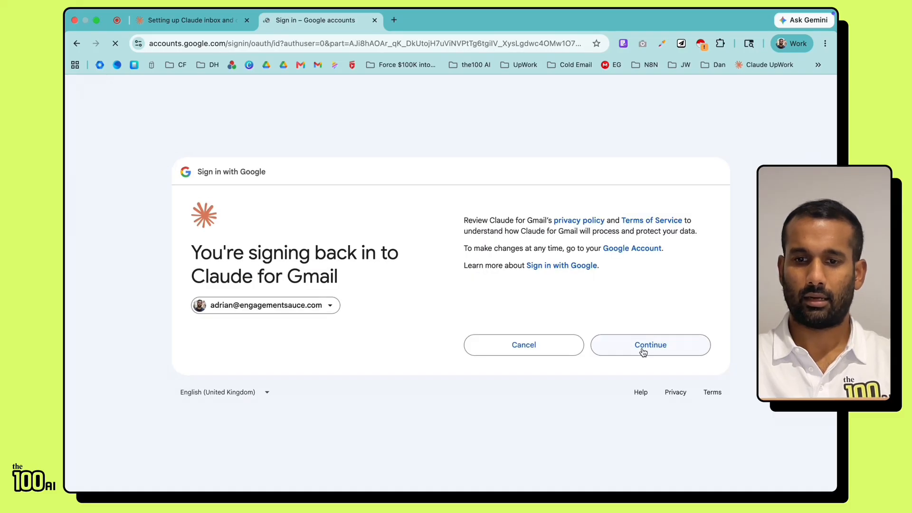
left_click(643, 351)
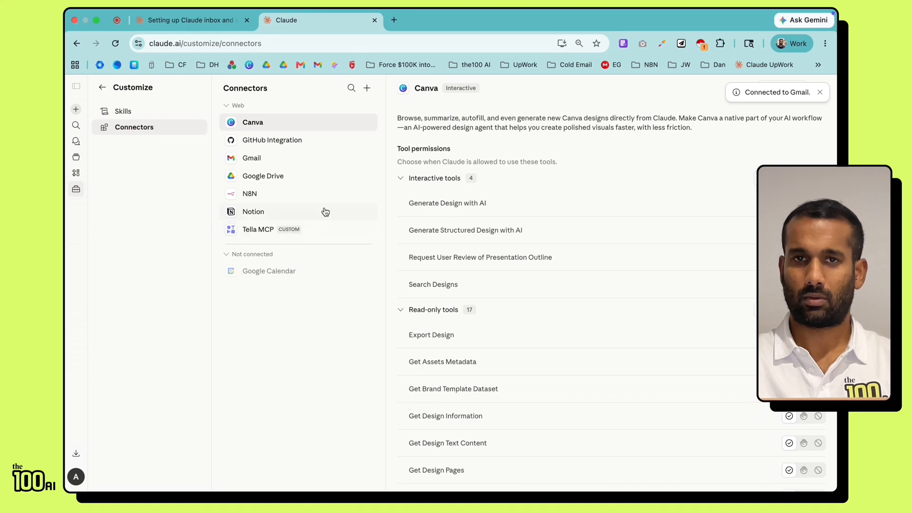
Step: Connect Google Calendar with the Google account, grant access, and return to the home page
left_click(271, 272)
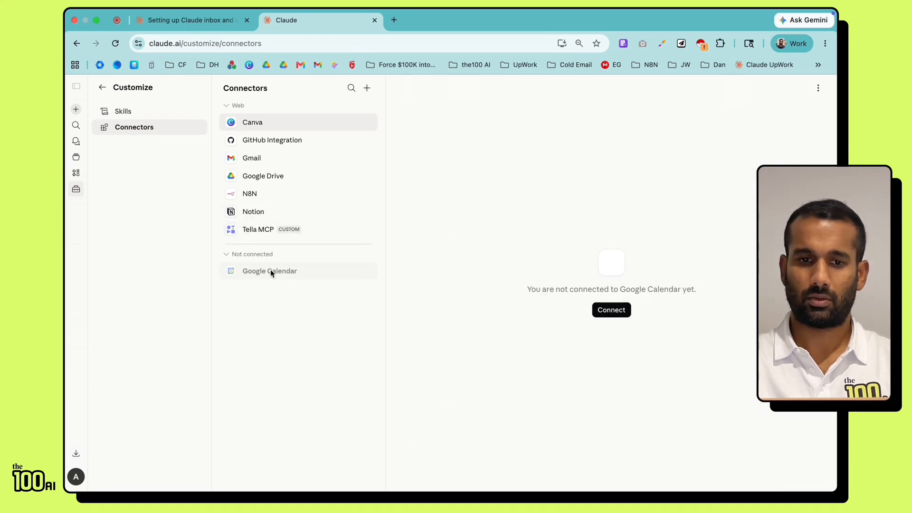
left_click(603, 310)
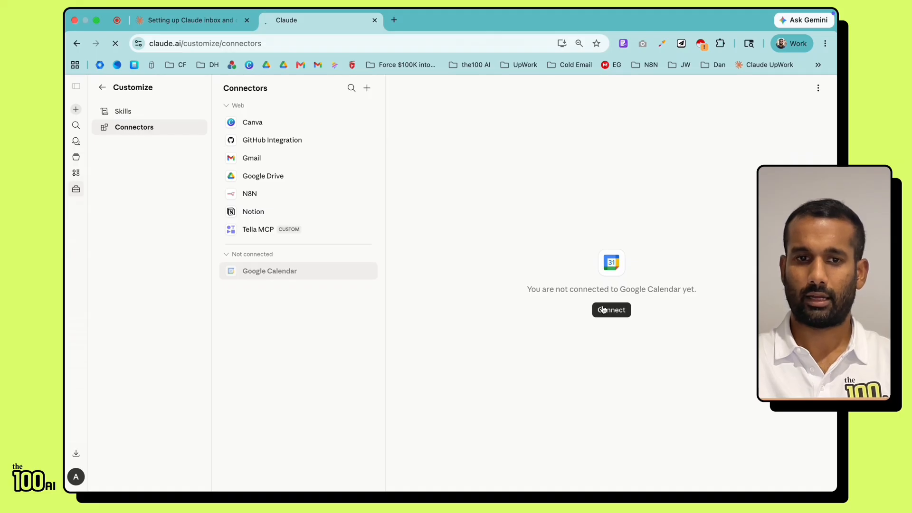
left_click(580, 236)
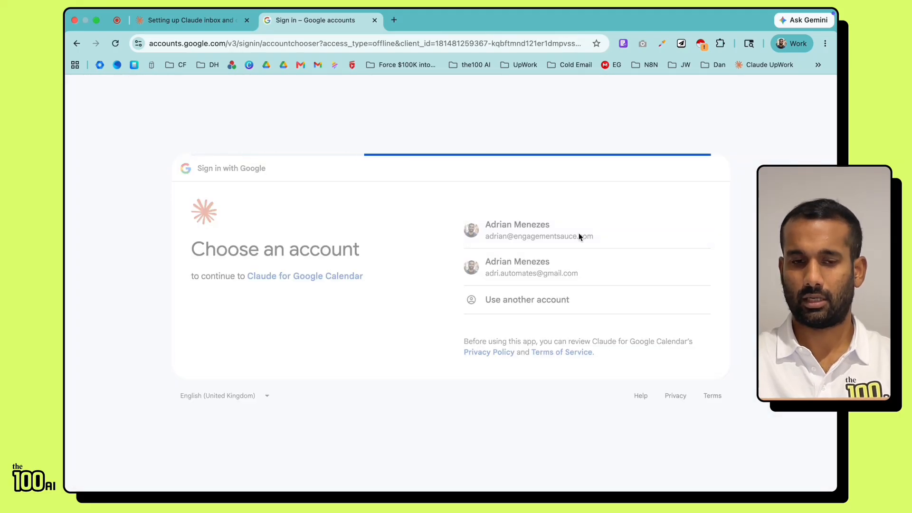
left_click(650, 344)
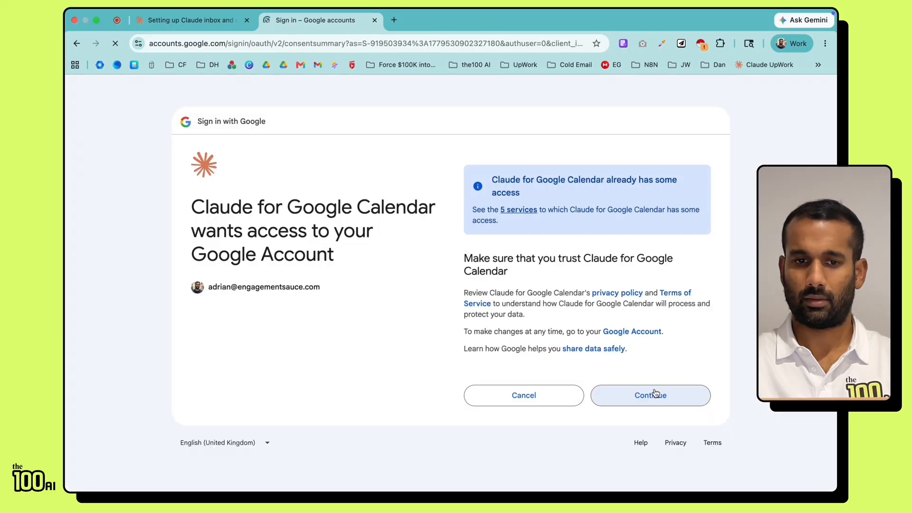
left_click(651, 394)
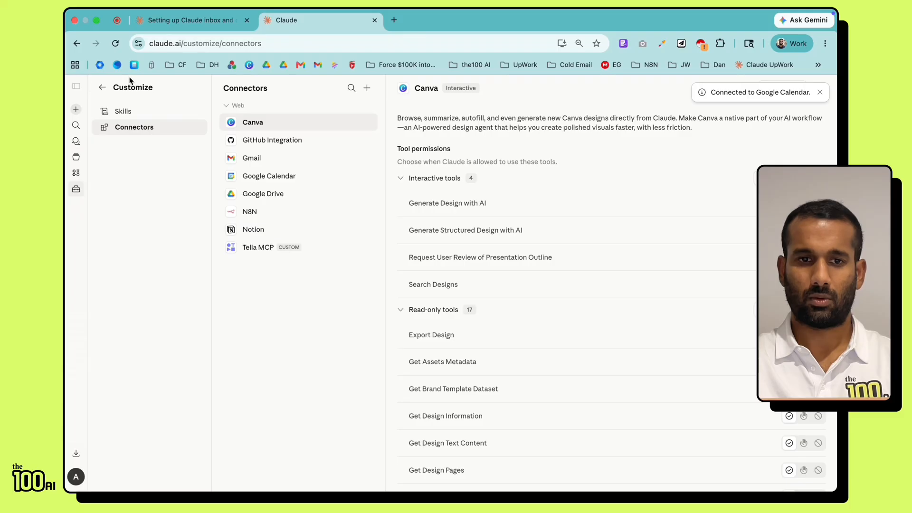
left_click(103, 88)
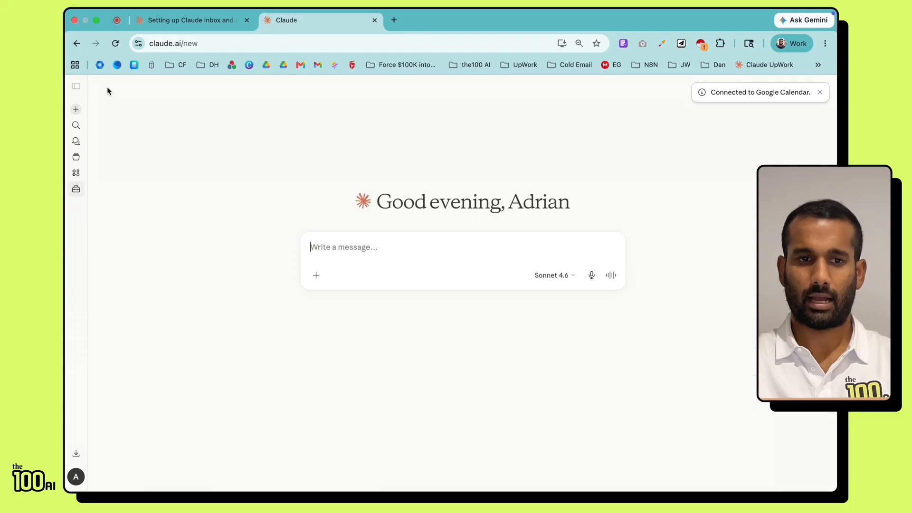
Step: Open a fresh New routine form from Claude Code's Routines list, closing the old tab
left_click(76, 86)
left_click(103, 225)
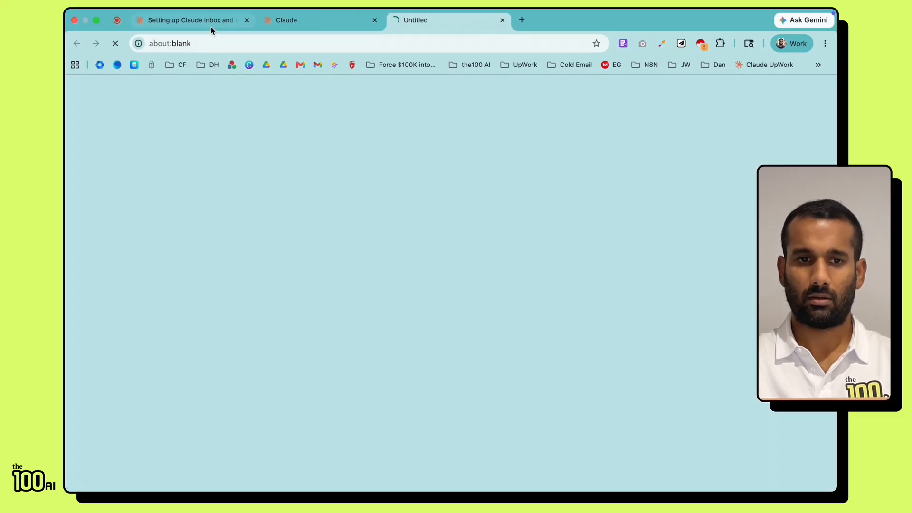
left_click(375, 20)
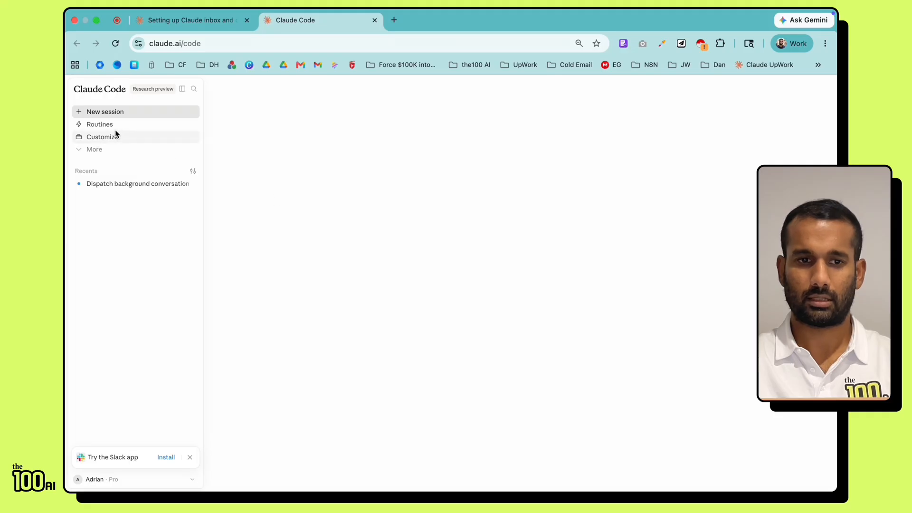
left_click(116, 127)
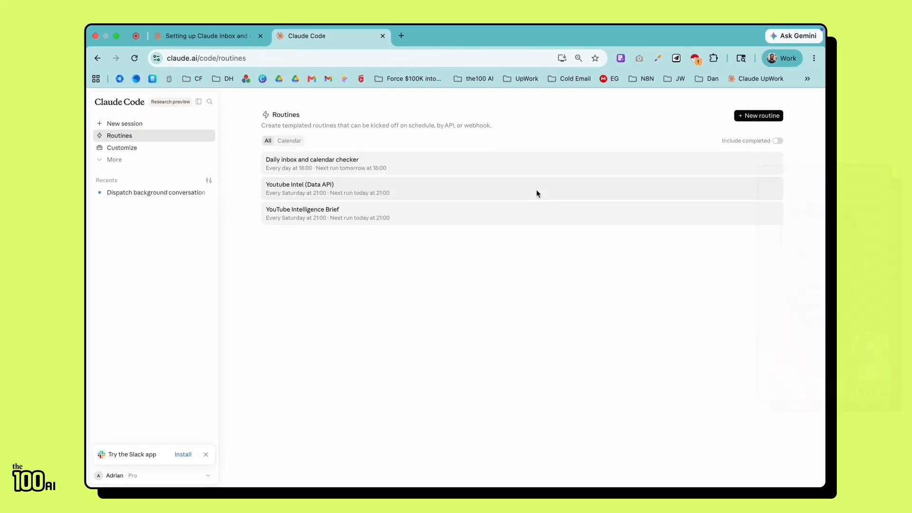
left_click(752, 116)
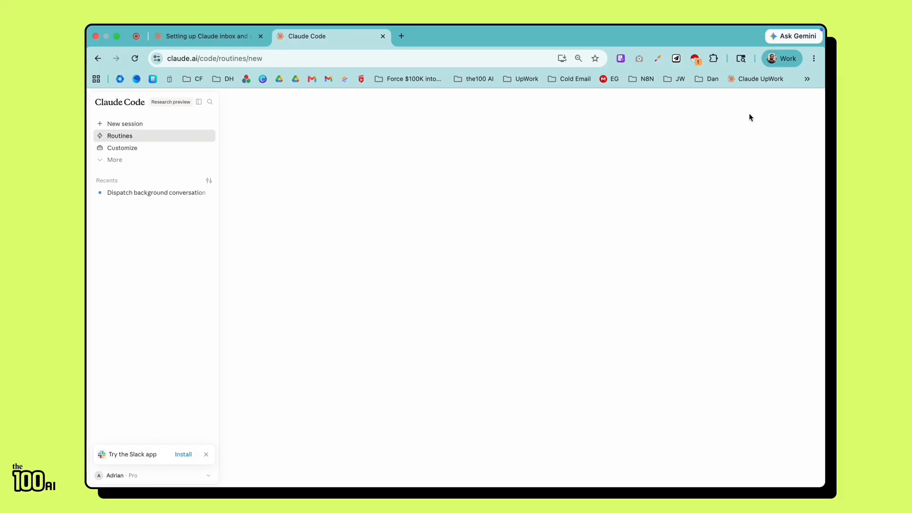
Step: Paste 'Morning Briefing' as the name and the briefing instructions, and choose a daily schedule
left_click(210, 38)
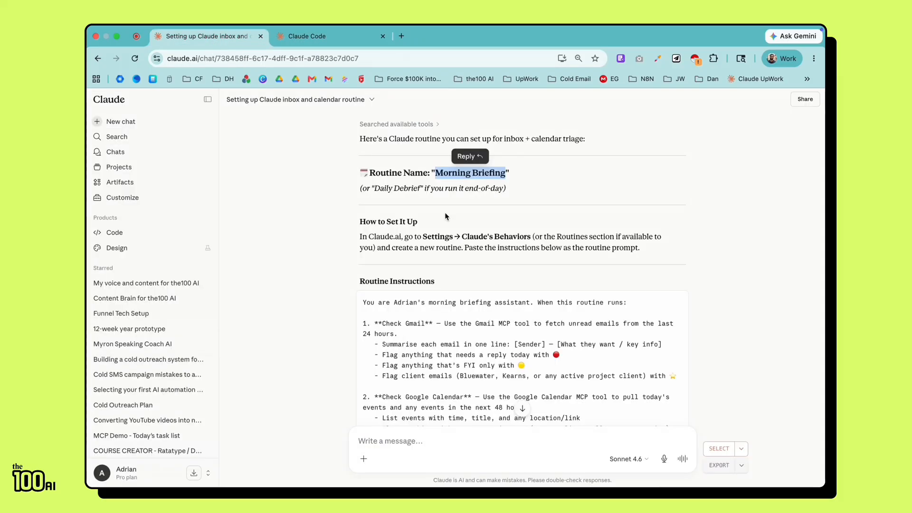
left_click(312, 37)
type("Morning Briefing")
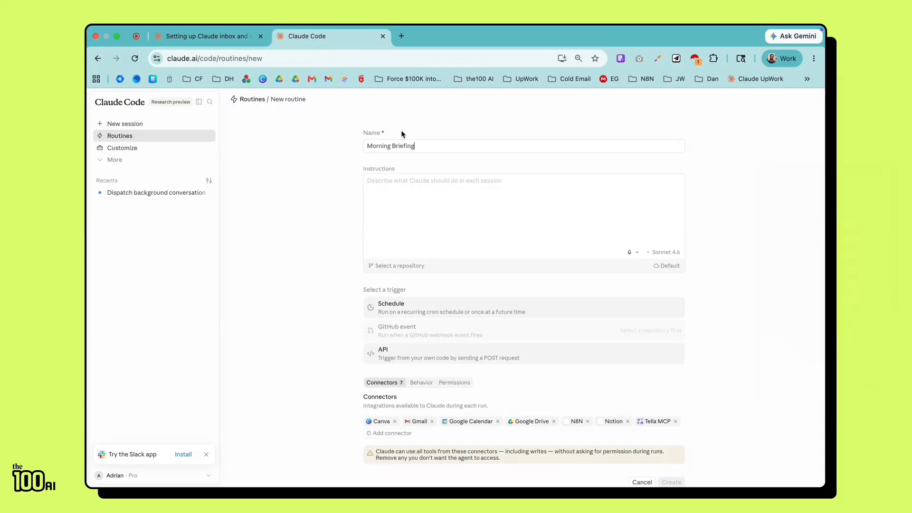
left_click(209, 37)
scroll(426, 301, "down", 1)
scroll(426, 300, "down", 2)
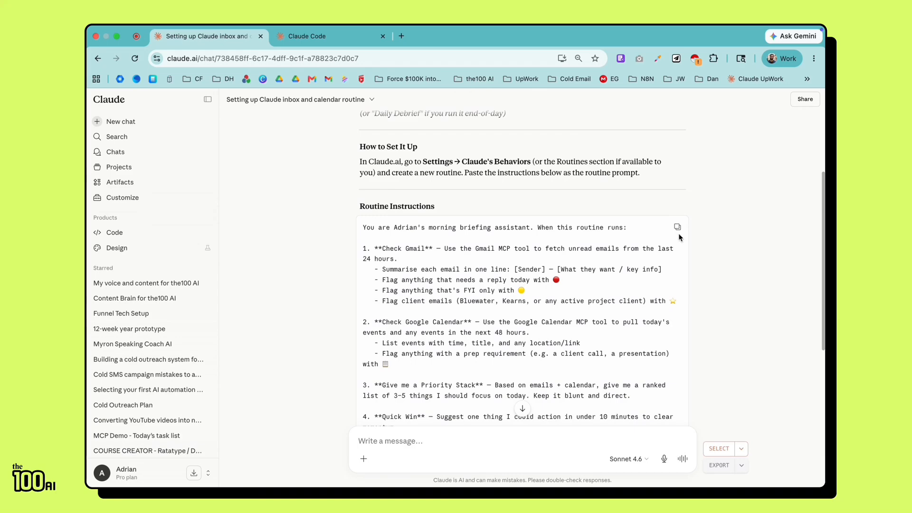
left_click(311, 37)
left_click(373, 180)
key("super+v")
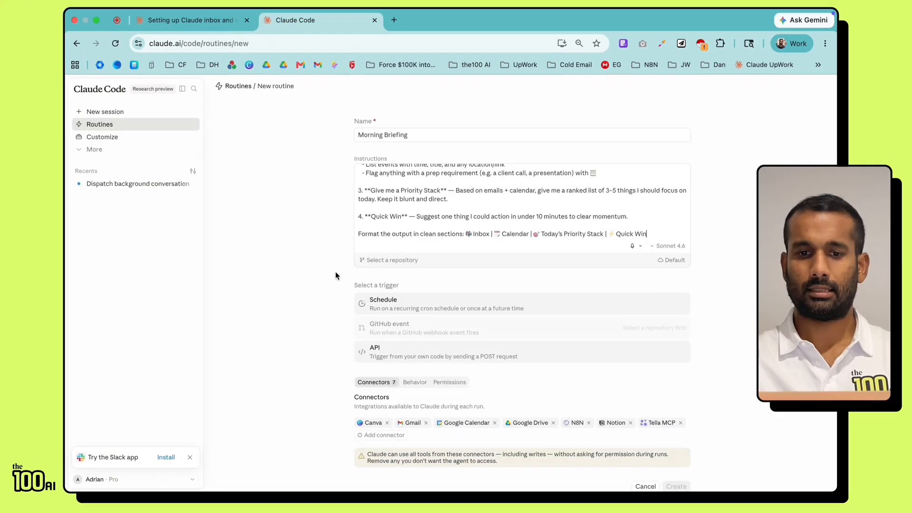
left_click(404, 304)
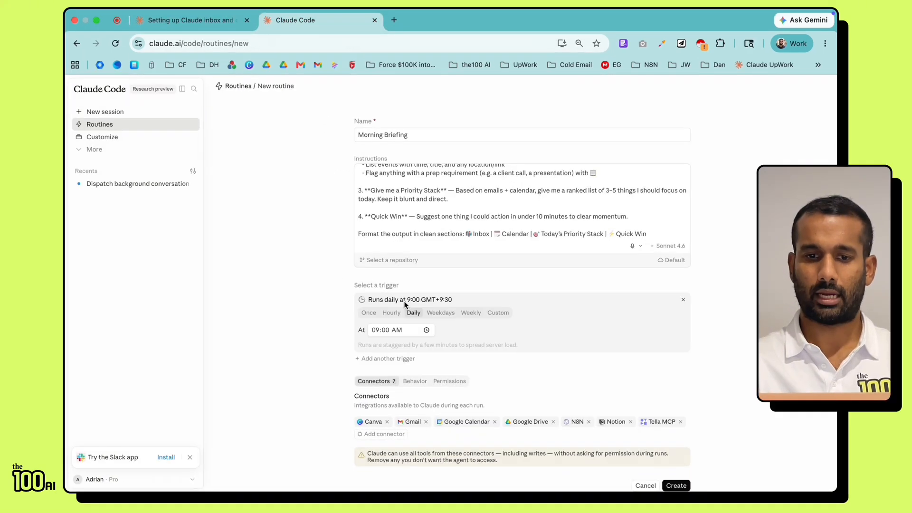
Step: Set the daily run time to 07:43 PM
mouse_move(679, 12)
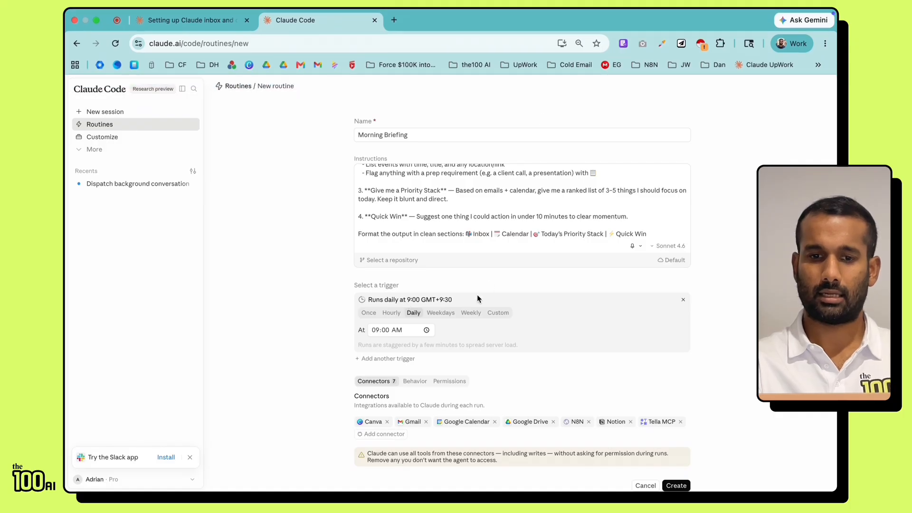
left_click(403, 329)
type("07")
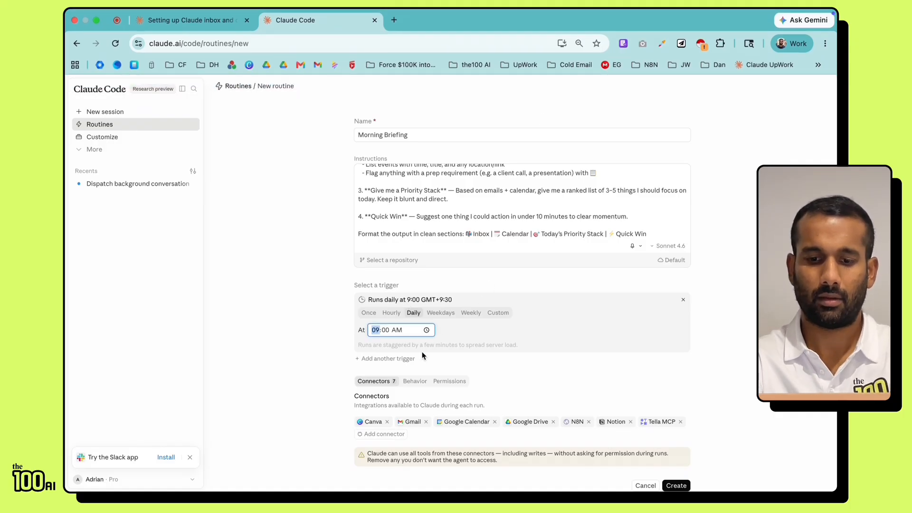
type("4")
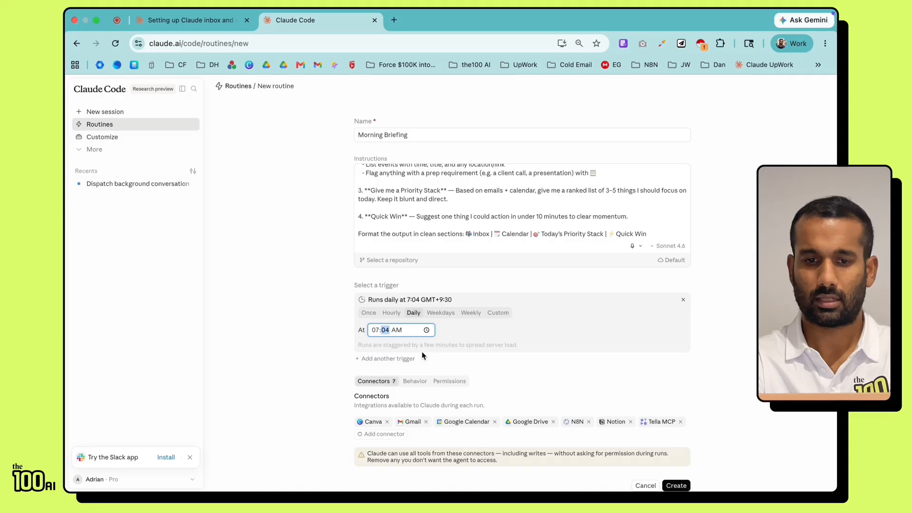
type("3")
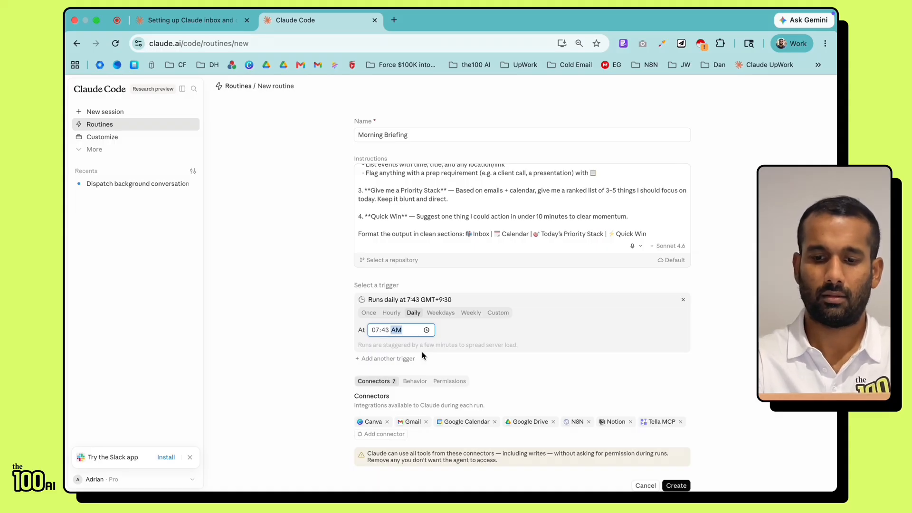
type("p")
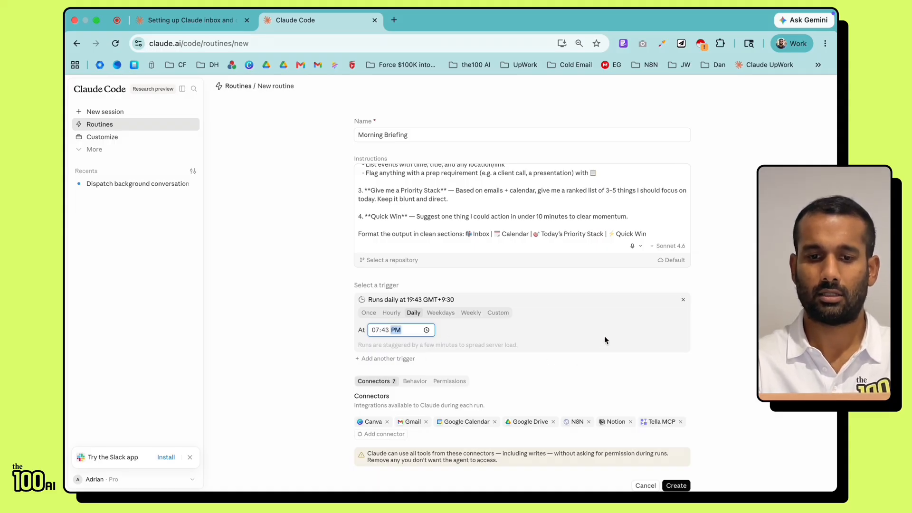
left_click(517, 393)
Step: Remove Canva, Google Drive, N8N, Notion and Tella MCP, leaving only Gmail and Google Calendar
left_click(387, 422)
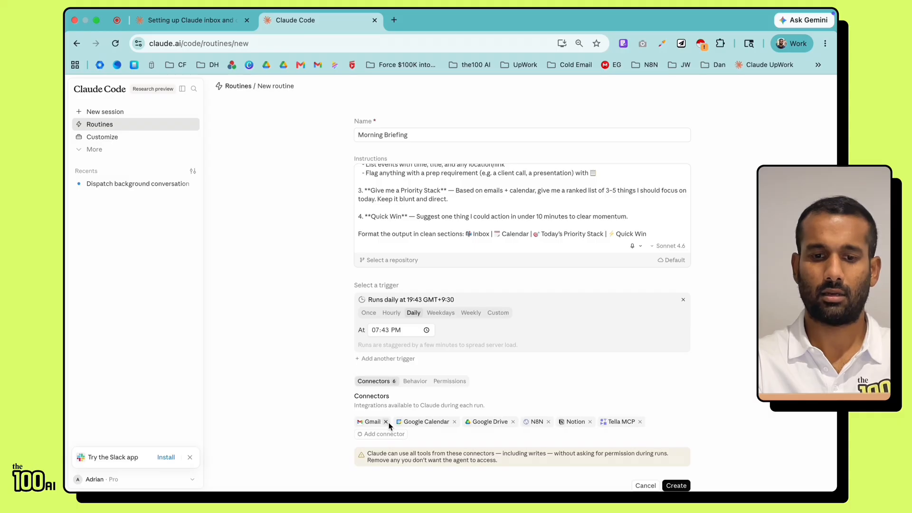
left_click(514, 422)
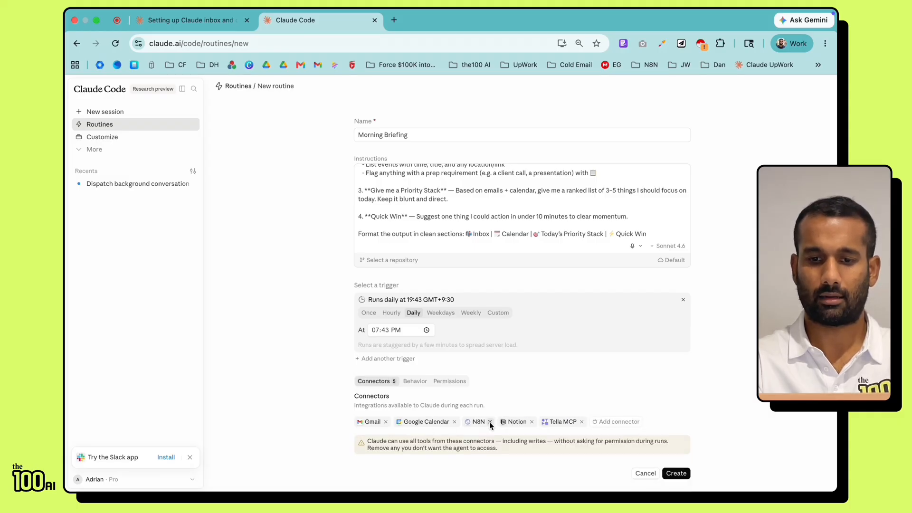
left_click(489, 422)
left_click(493, 421)
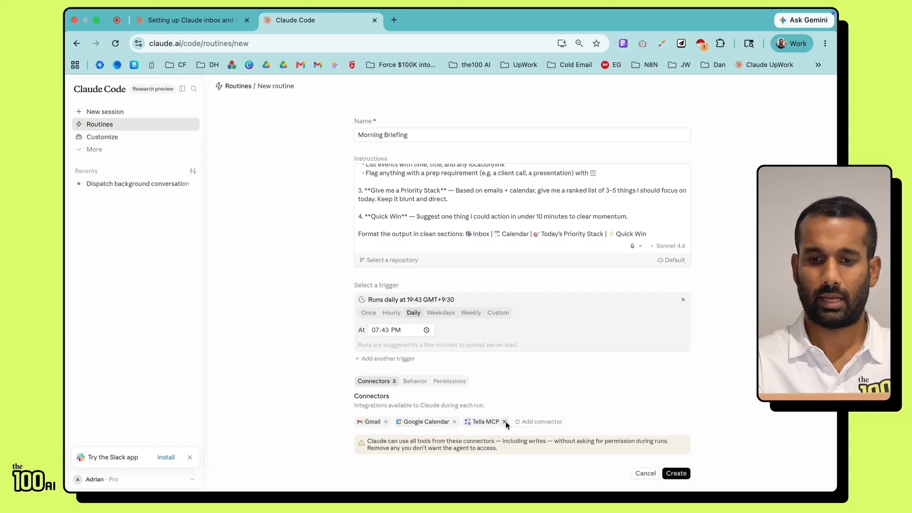
left_click(505, 421)
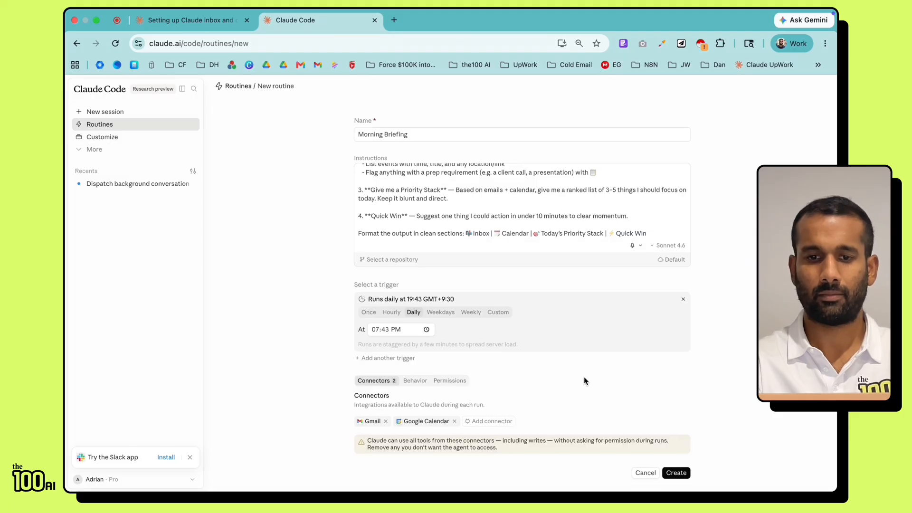
Step: Create the Morning Briefing routine and open its Edit routine dialog
left_click(677, 470)
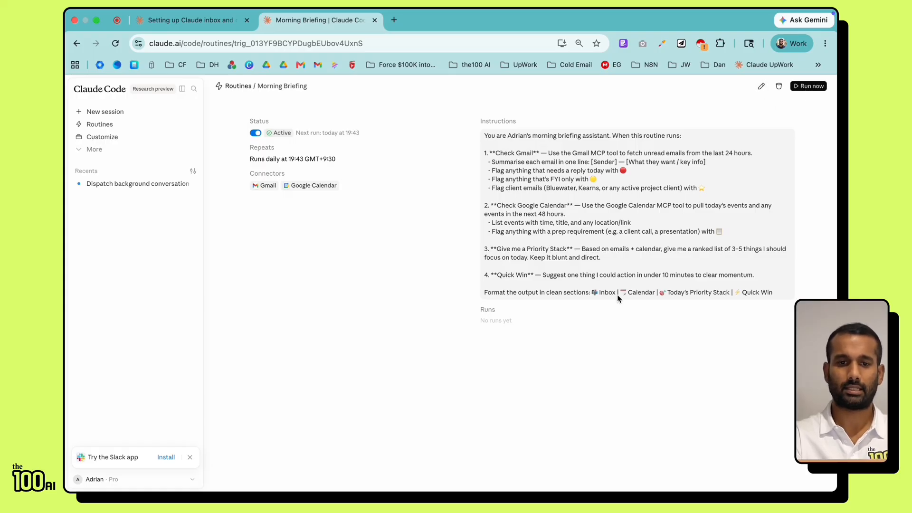
left_click(761, 87)
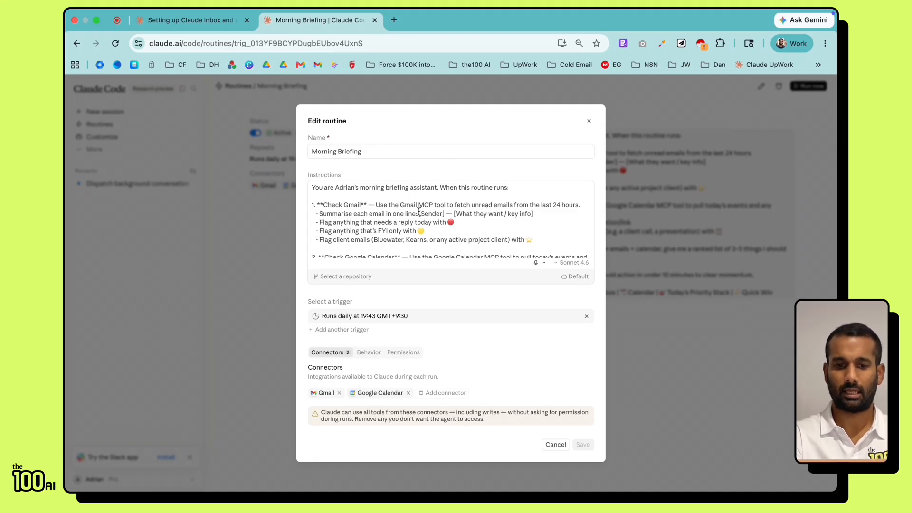
Step: Close the Edit routine dialog unchanged to see today's completed 19:43 run
scroll(419, 214, "down", 5)
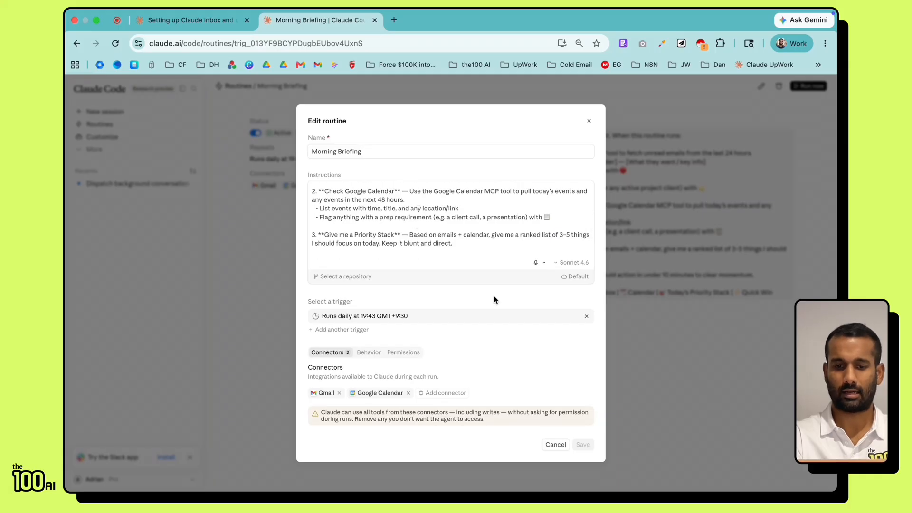
left_click(589, 122)
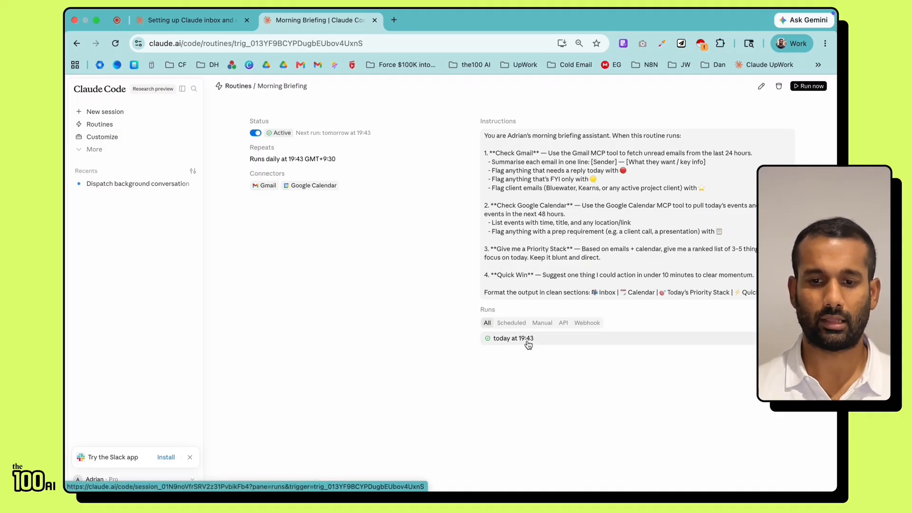
Step: Open the 19:43 Morning Briefing run and scroll through its Inbox, Calendar and Priority Stack output
left_click(528, 339)
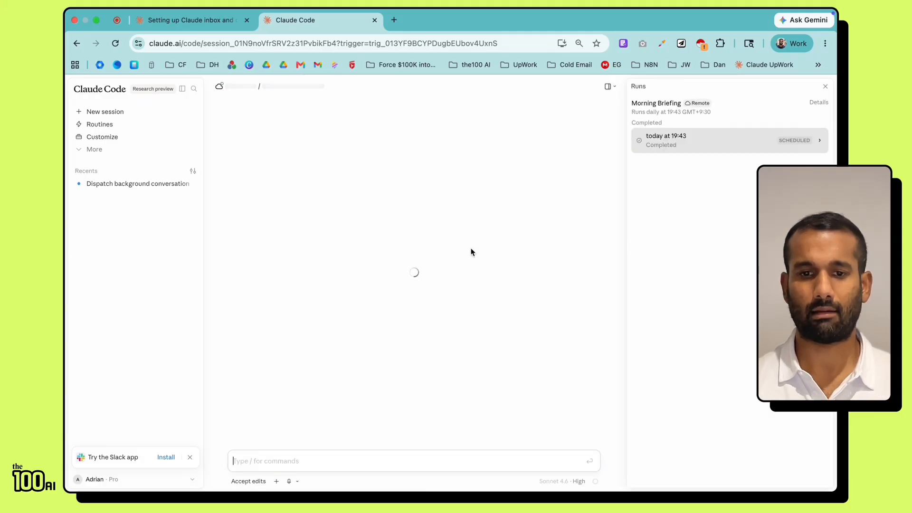
scroll(463, 186, "up", 10)
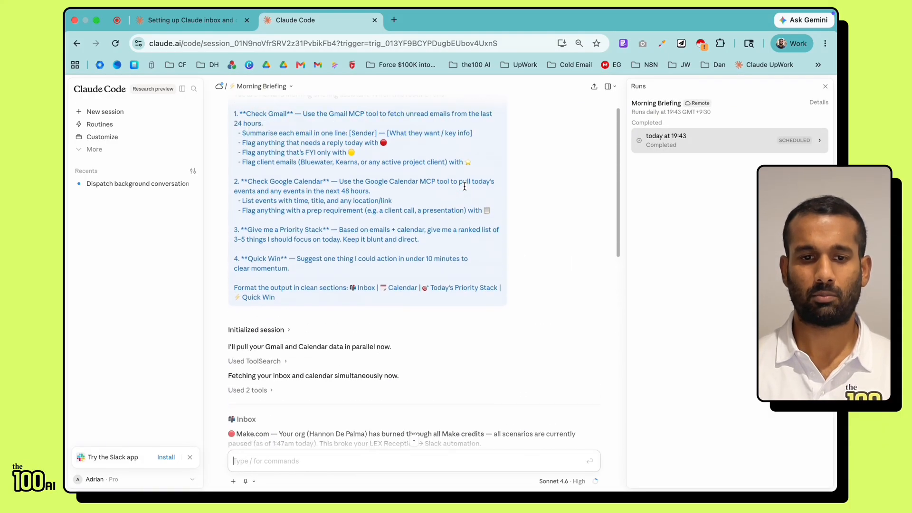
scroll(464, 185, "down", 5)
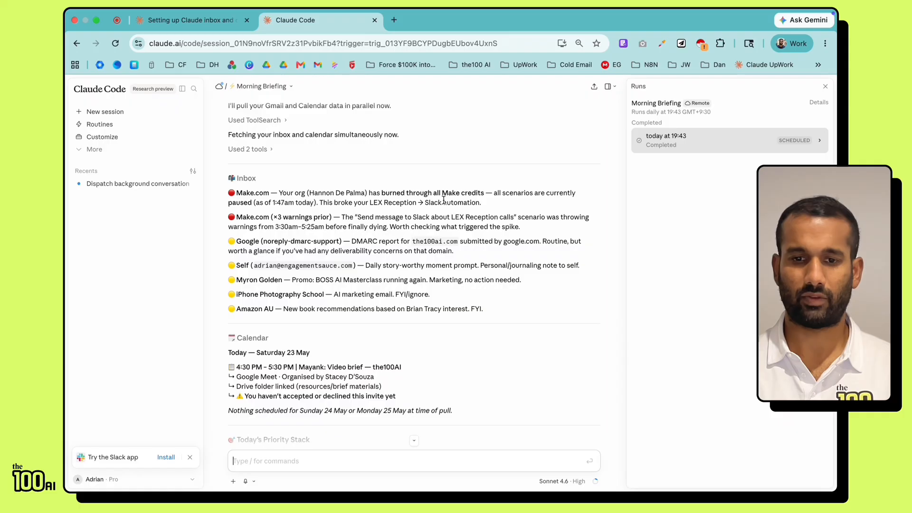
scroll(317, 226, "down", 1)
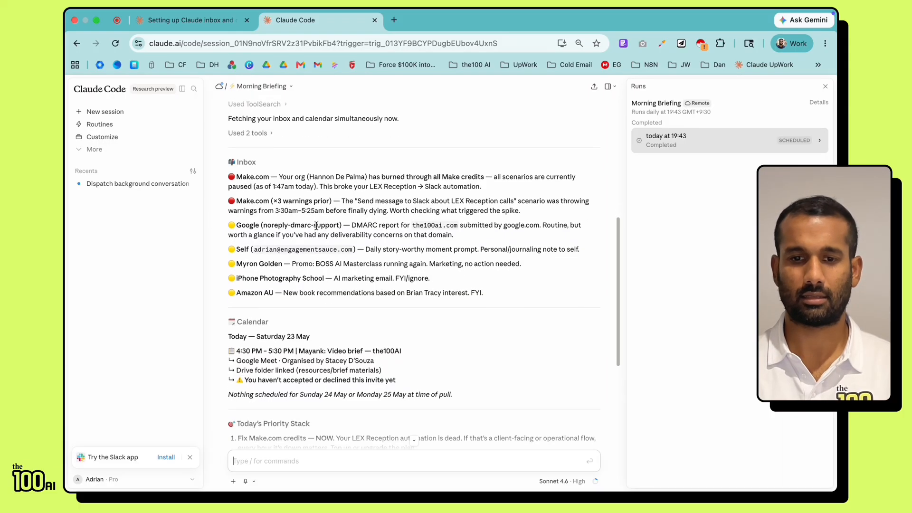
scroll(317, 227, "down", 2)
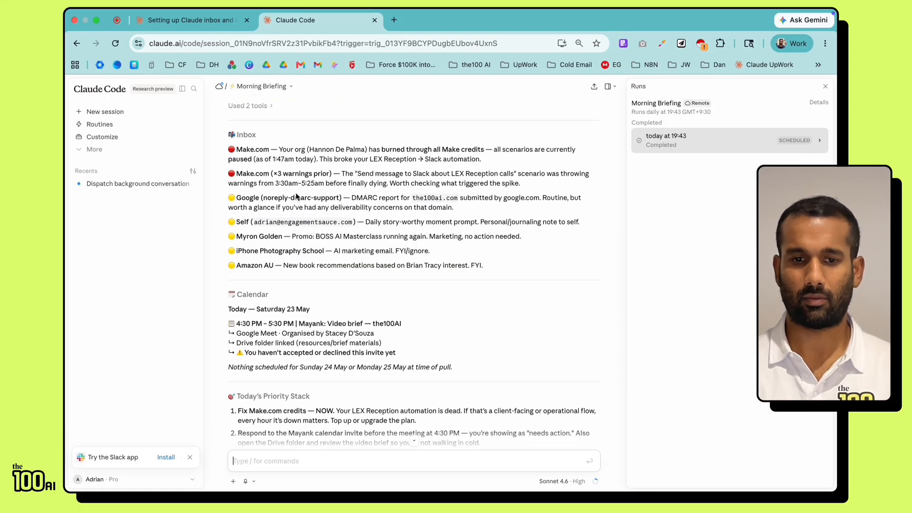
scroll(298, 211, "down", 2)
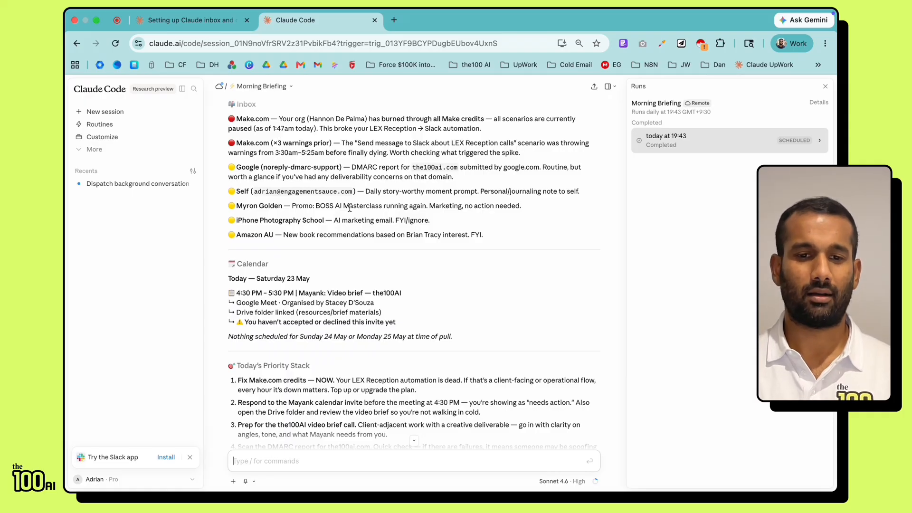
scroll(350, 207, "down", 1)
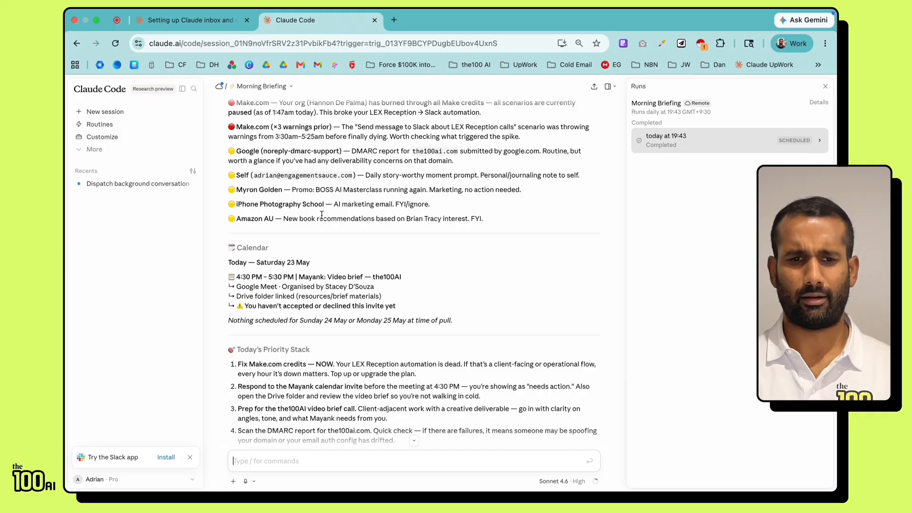
scroll(321, 218, "down", 1)
scroll(321, 218, "down", 2)
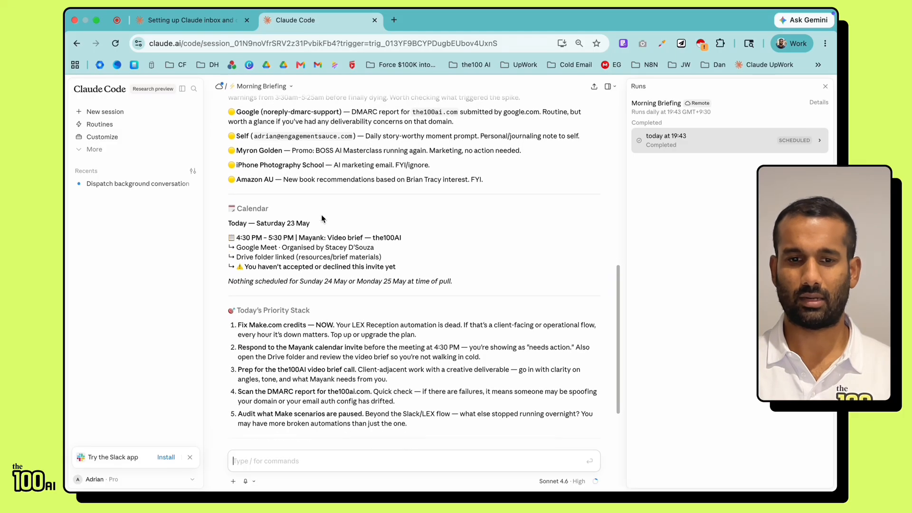
scroll(321, 215, "down", 2)
scroll(321, 215, "down", 1)
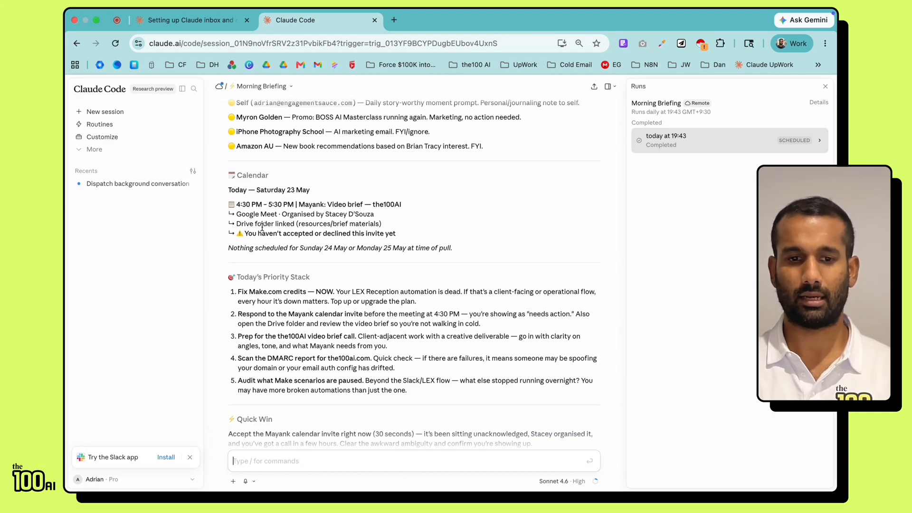
scroll(312, 231, "down", 2)
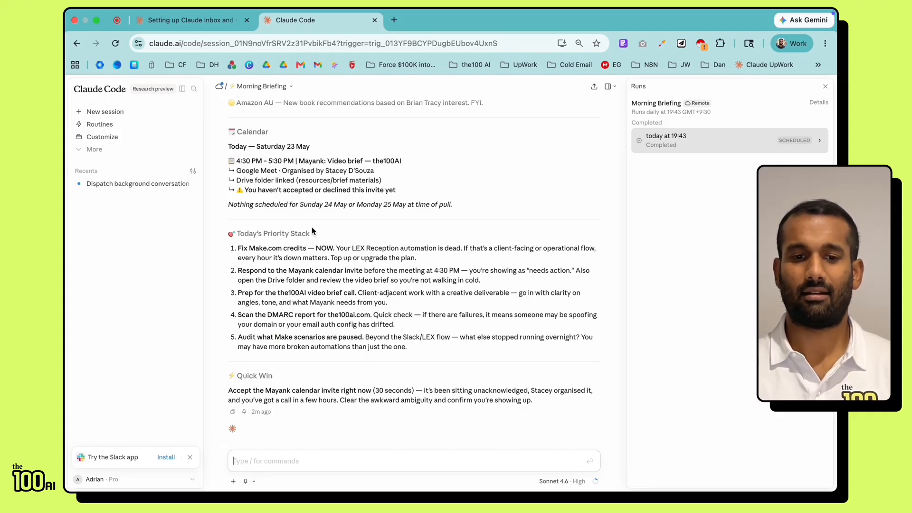
scroll(313, 231, "down", 1)
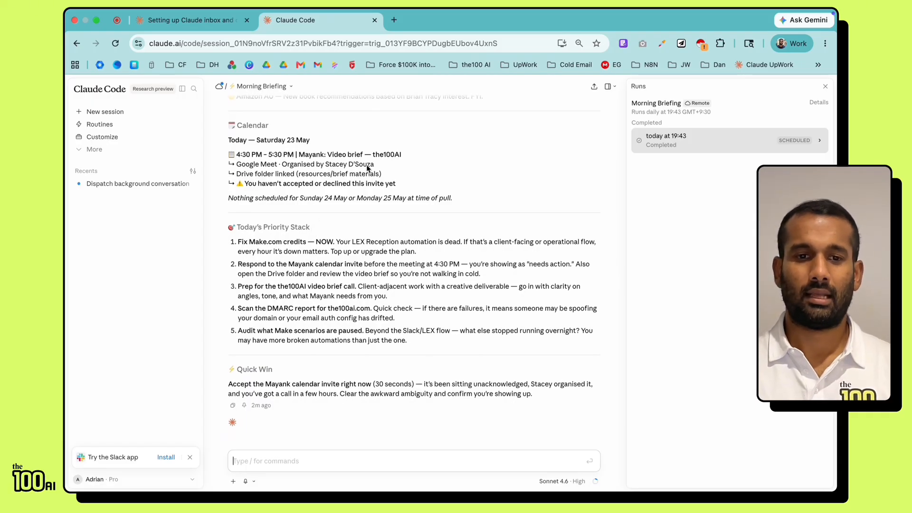
scroll(367, 165, "up", 10)
scroll(366, 165, "up", 3)
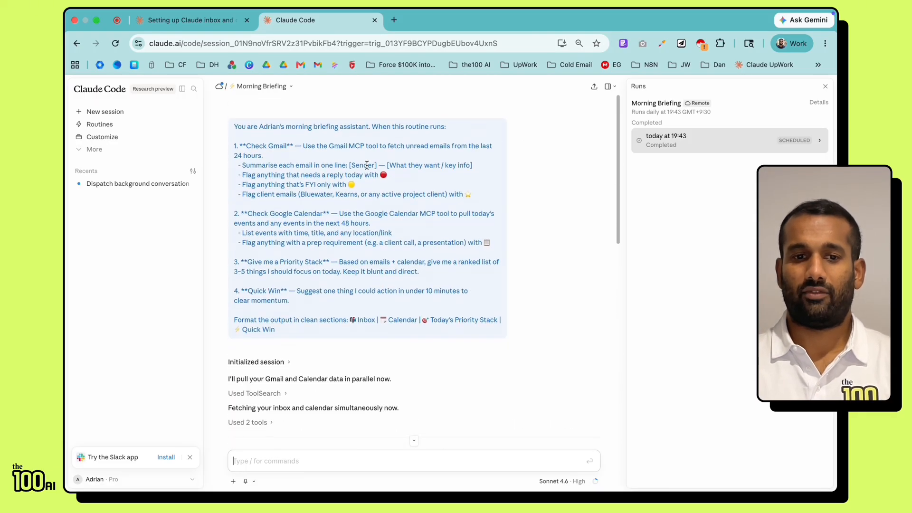